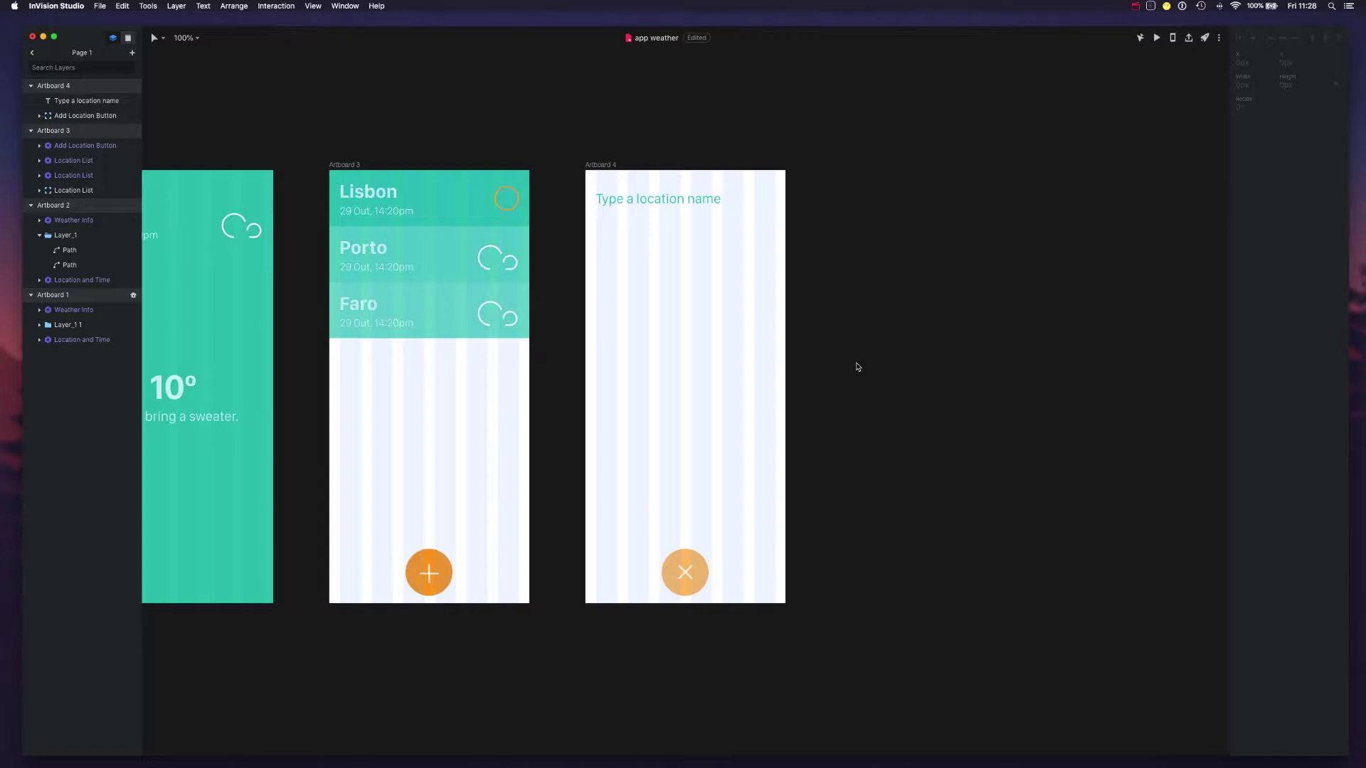
Scroll the canvas left and down so Artboards 1–4 sit side by side in view
scroll(857, 366, "left", 10)
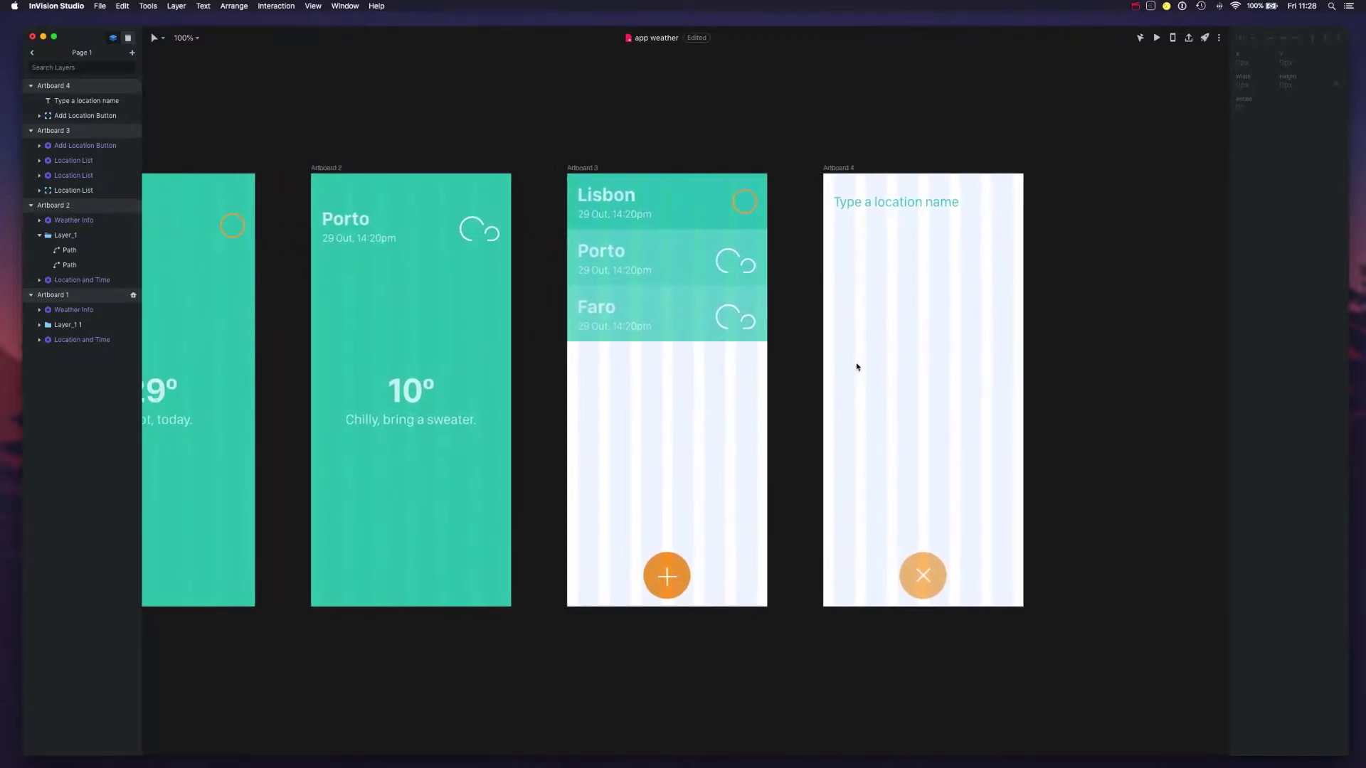
scroll(849, 362, "down", 3)
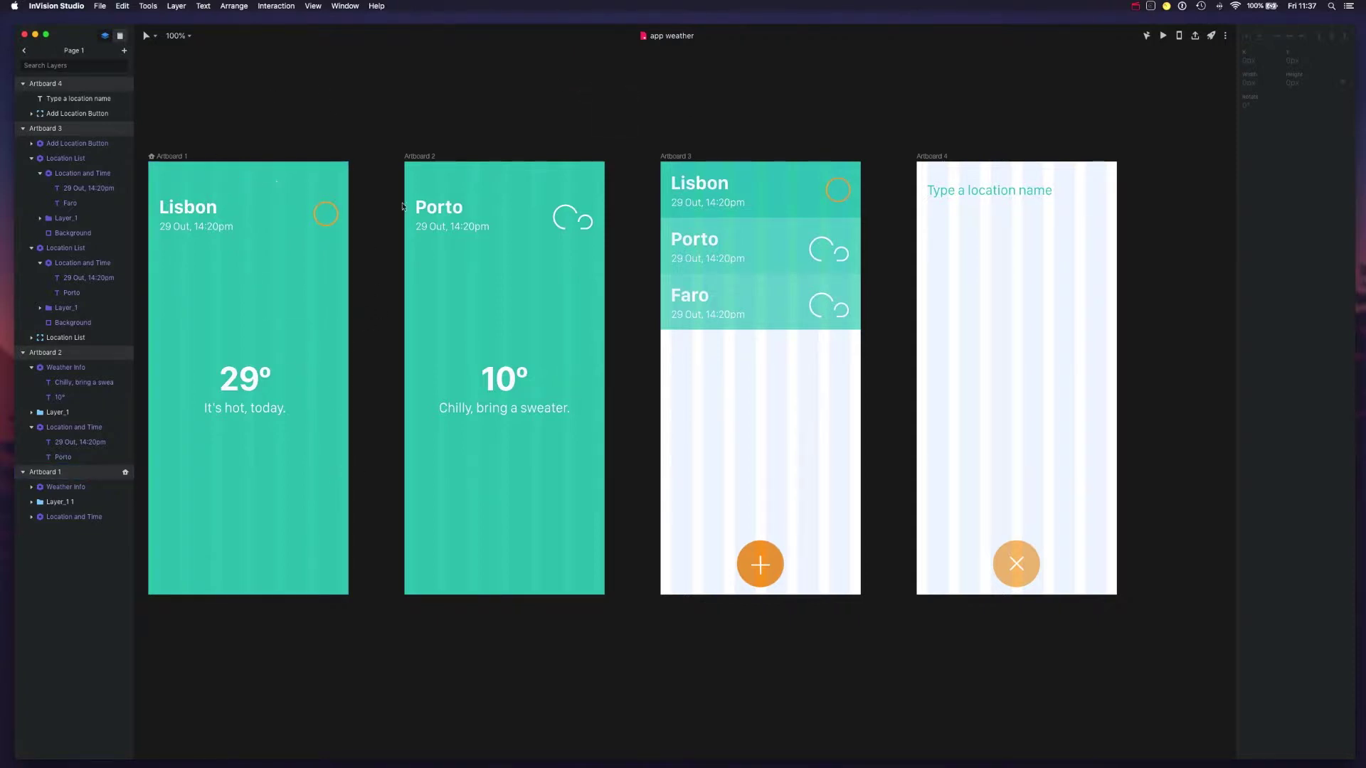
Link the orange + button on Artboard 3 to Artboard 4 with a Push down preset transition
left_click(773, 555)
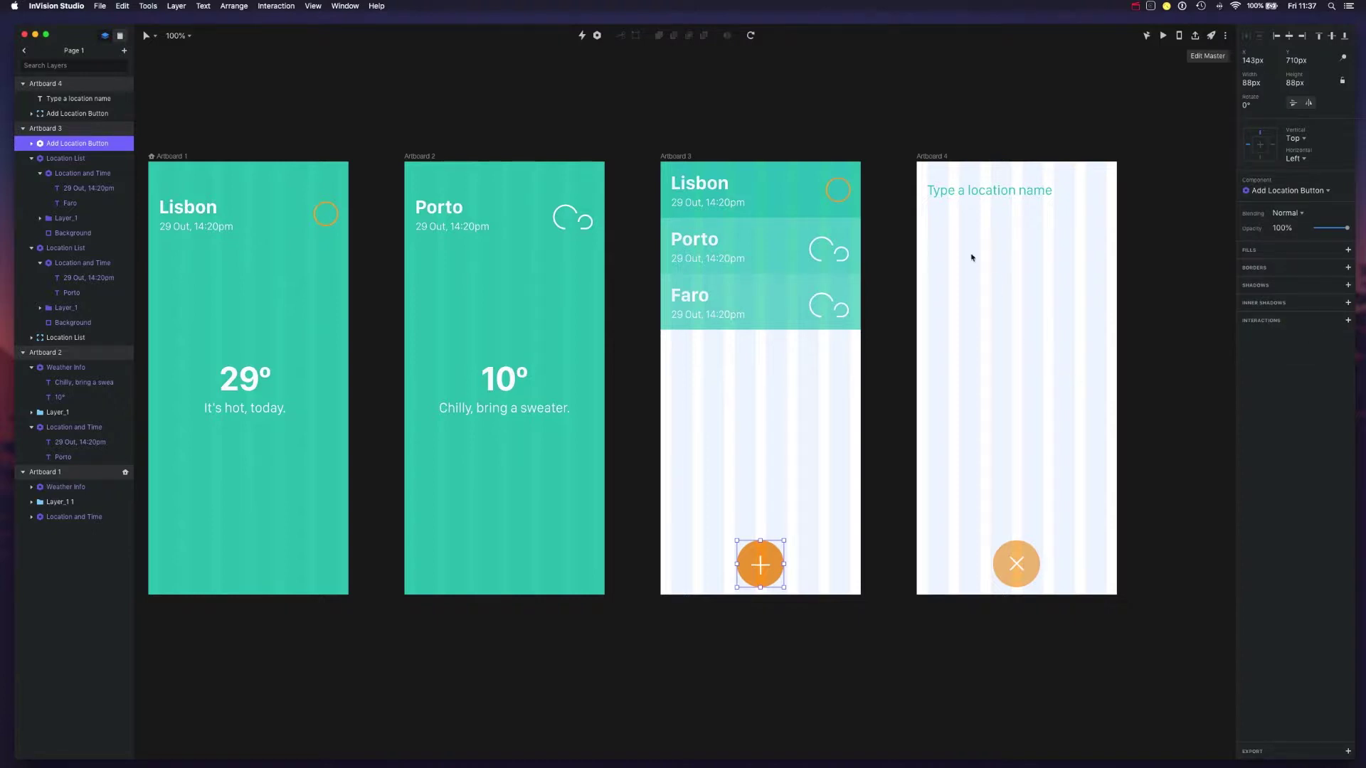
left_click(893, 181)
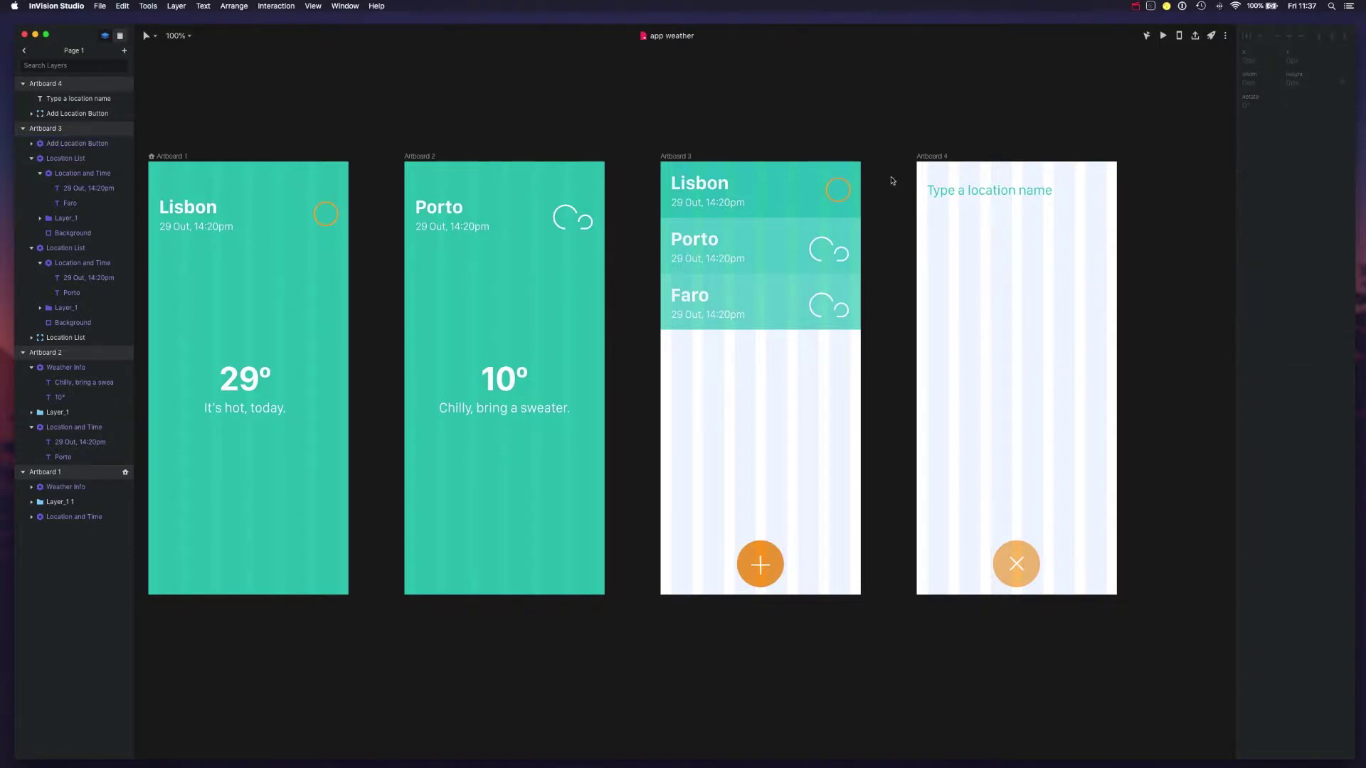
left_click(771, 558)
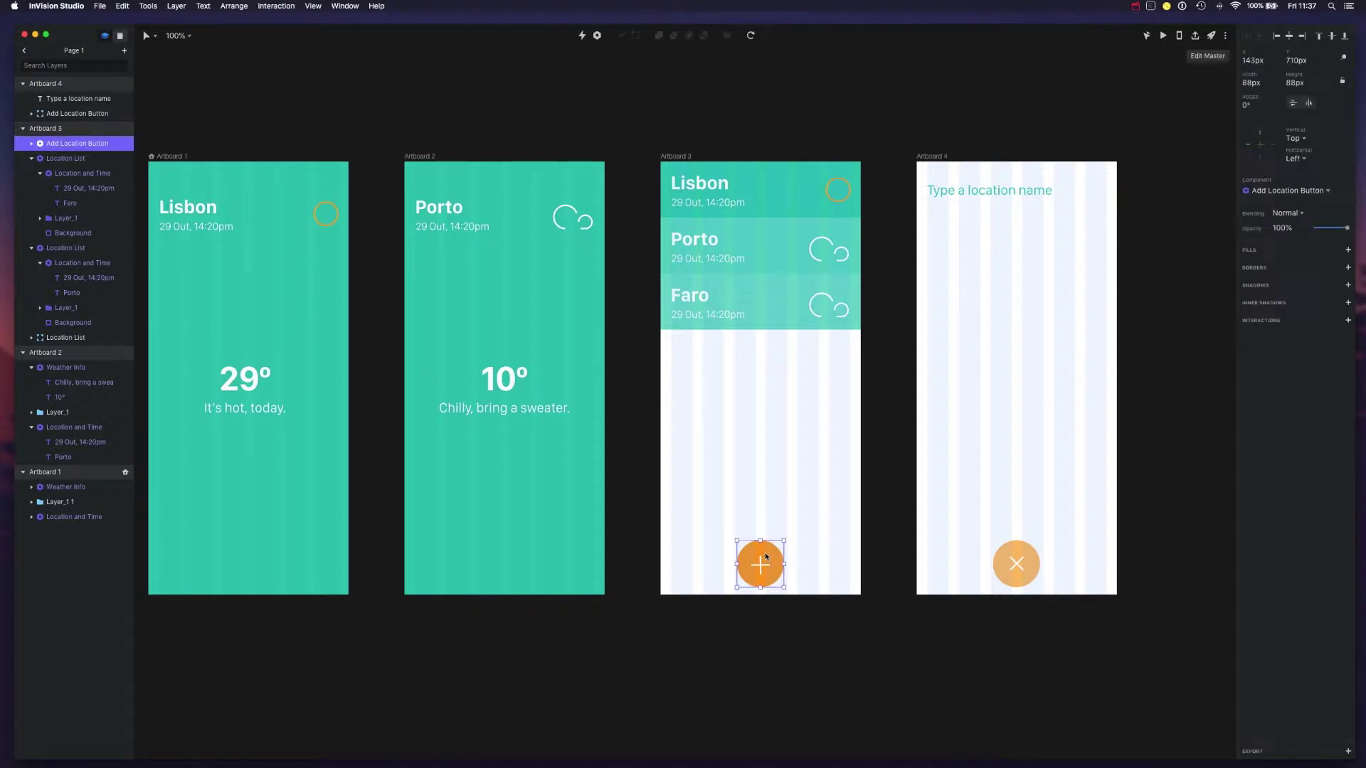
key("c")
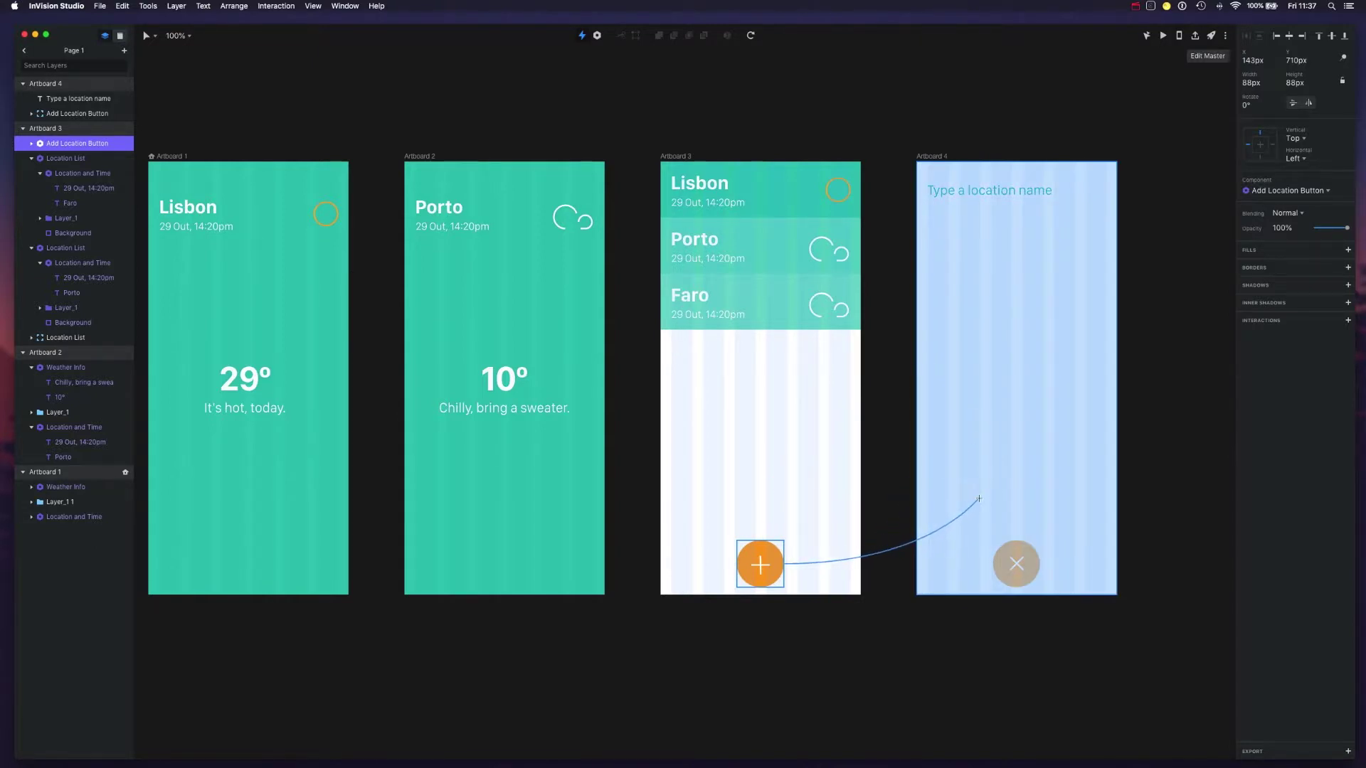
left_click(937, 515)
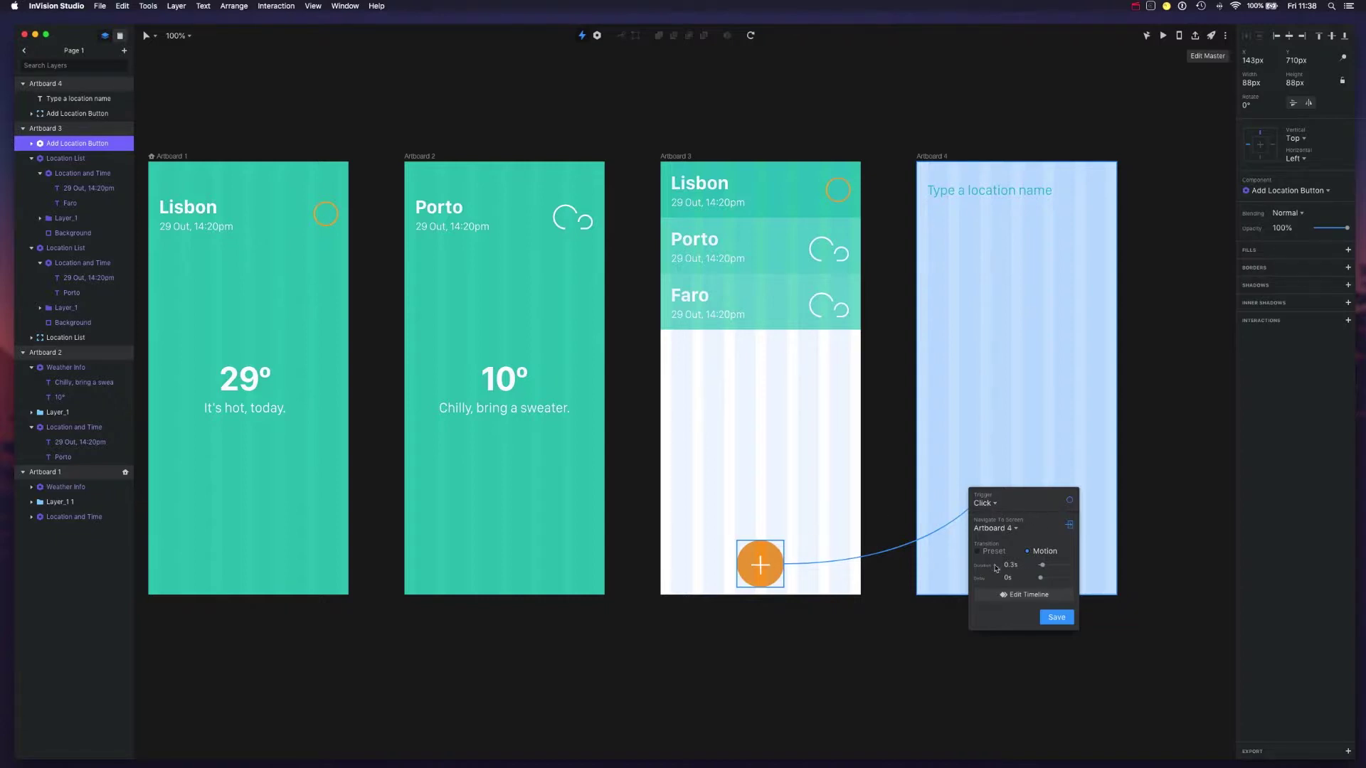
left_click(994, 552)
left_click(996, 572)
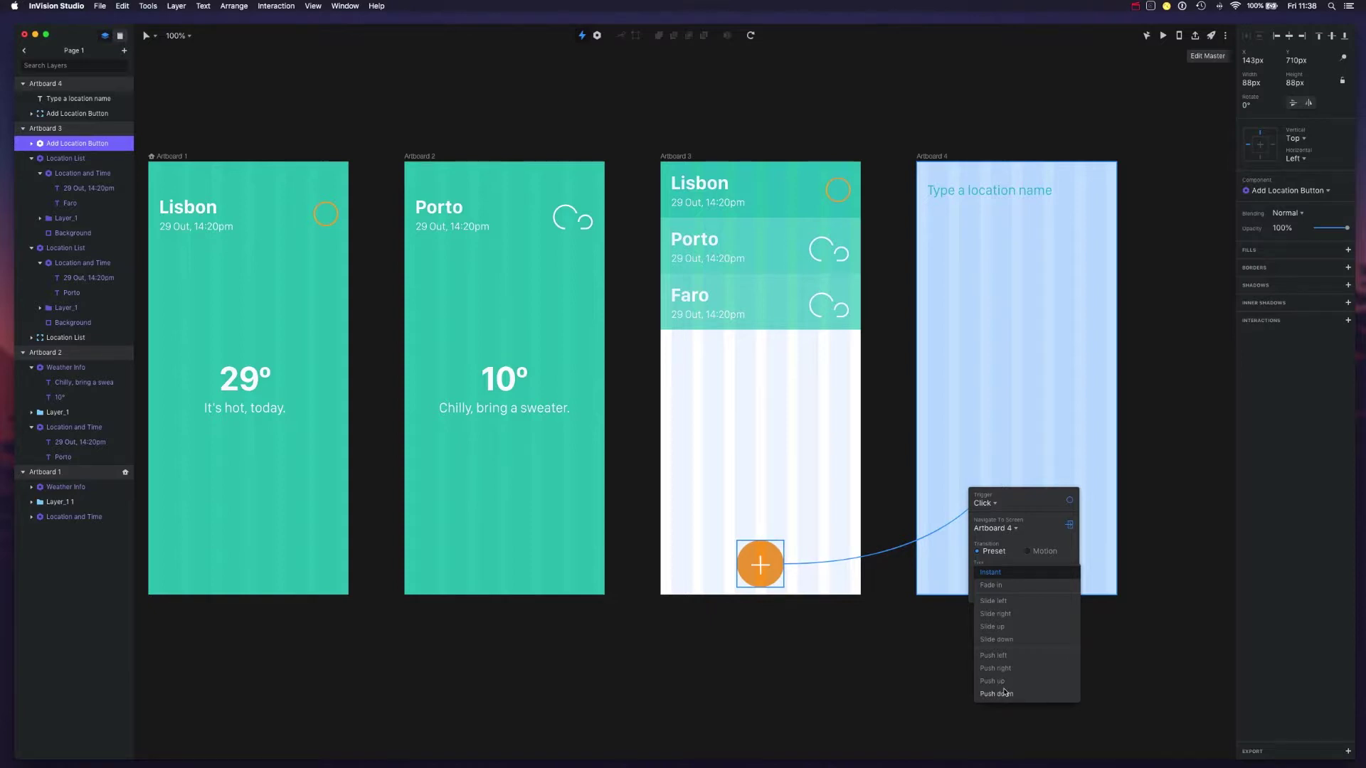
left_click(1003, 694)
left_click(1057, 594)
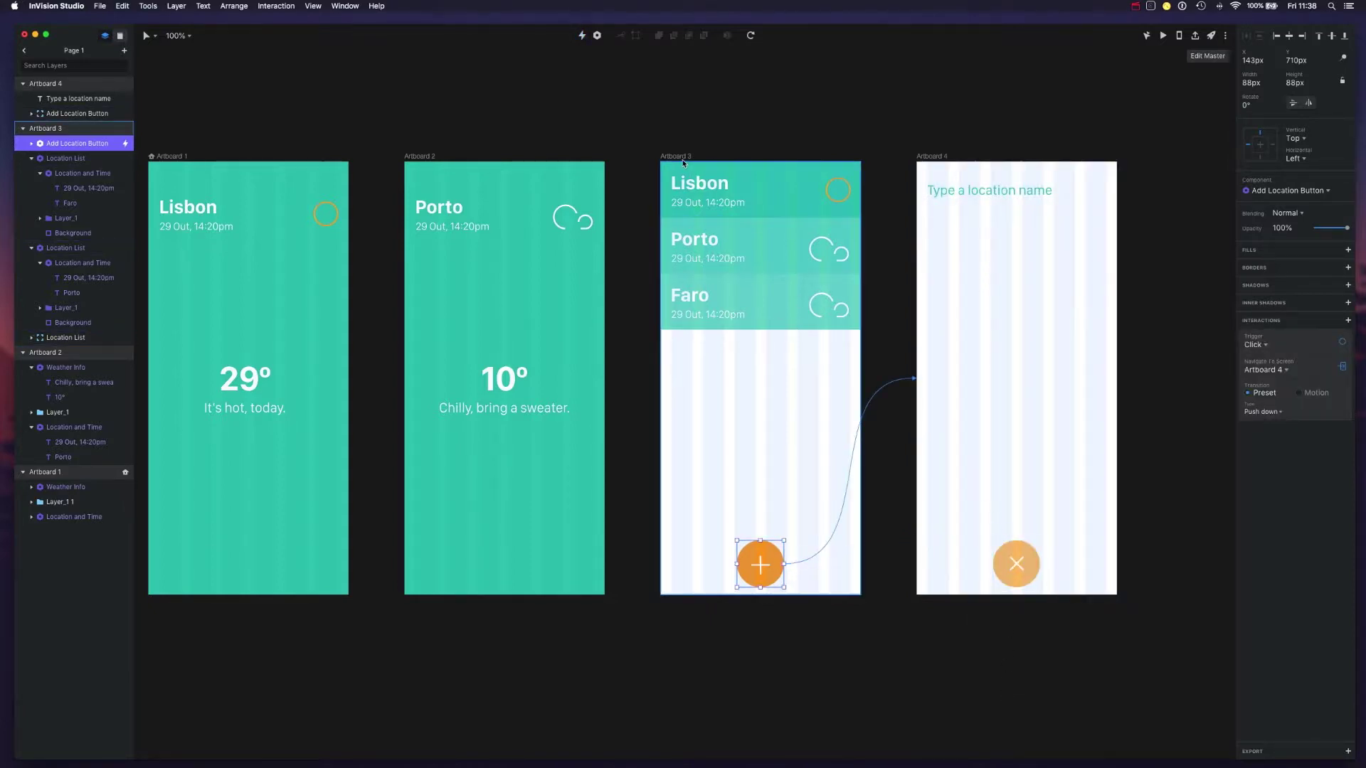
left_click(683, 163)
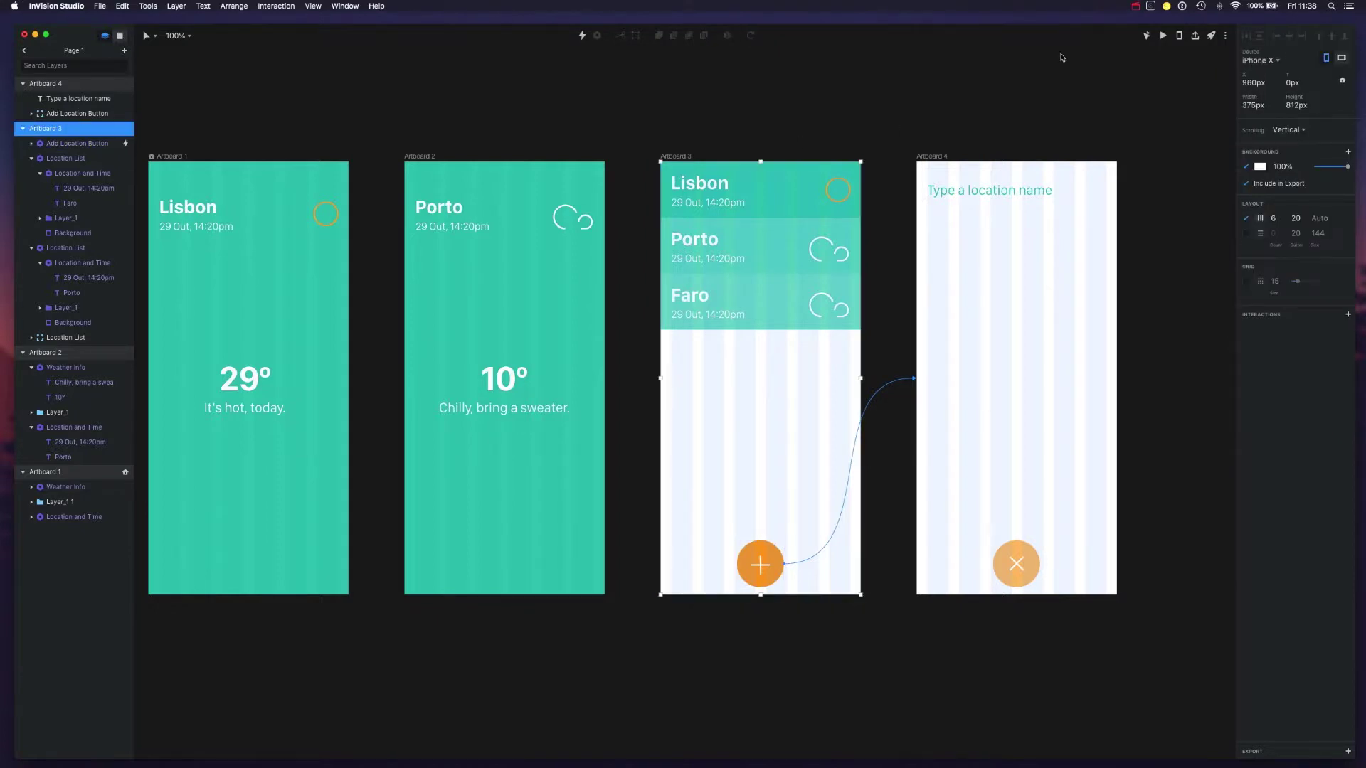
left_click(1164, 37)
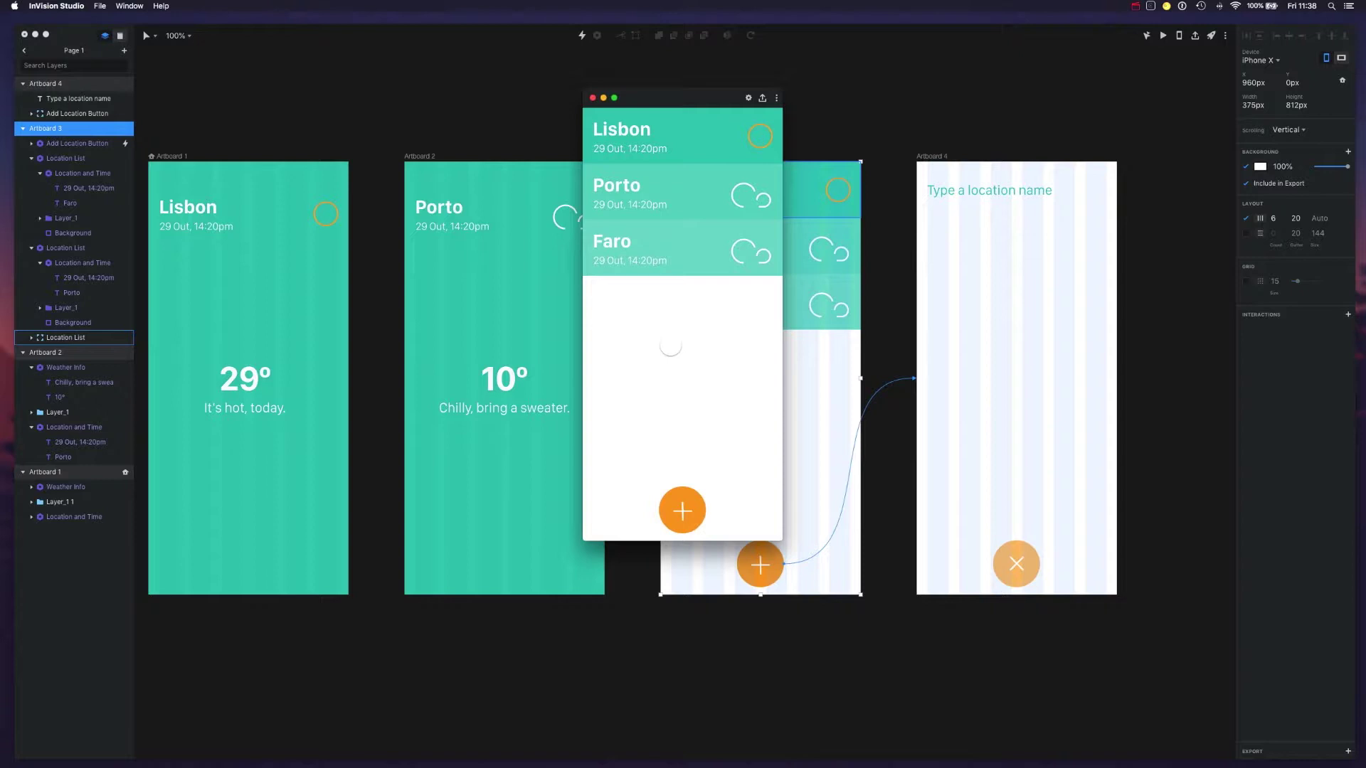
left_click(682, 506)
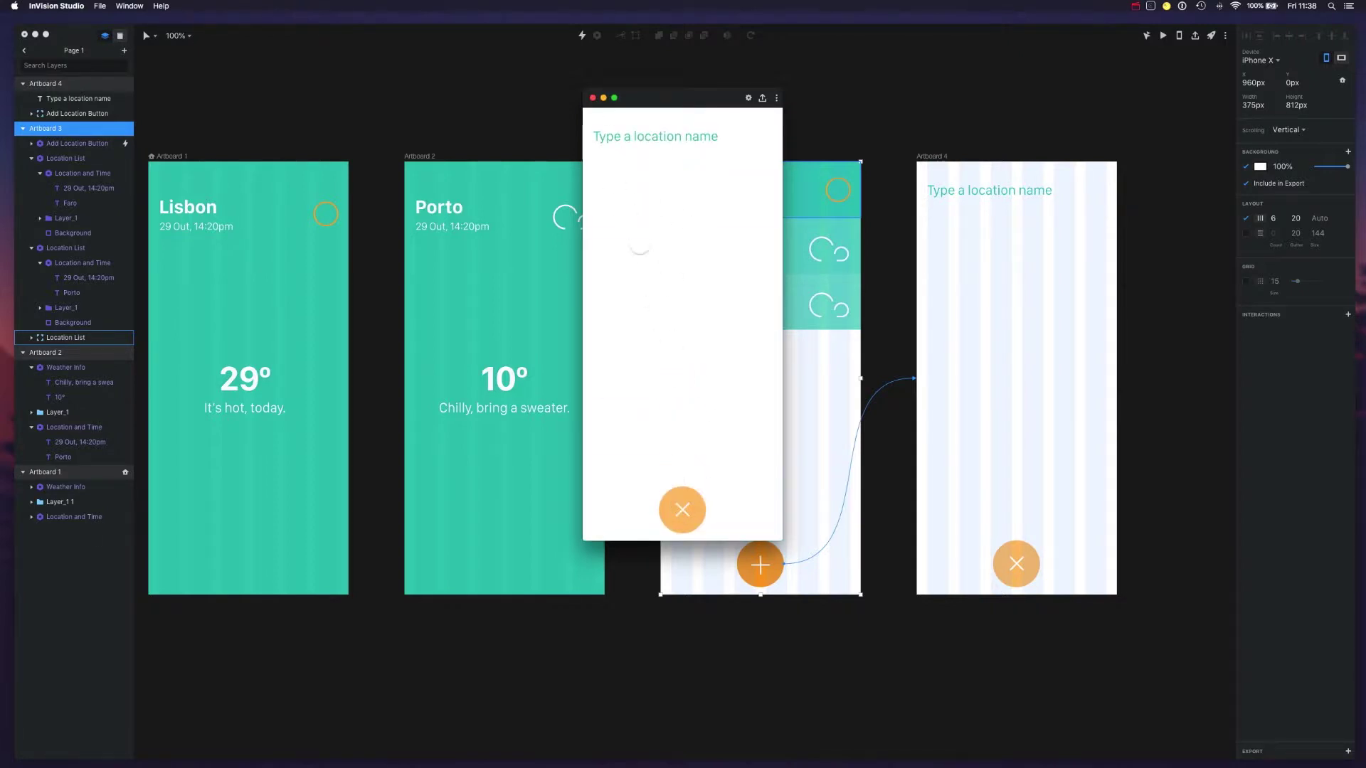
Link Artboard 4's × button back to Artboard 3 with Push up, and start the preview on Artboard 3
left_click(592, 97)
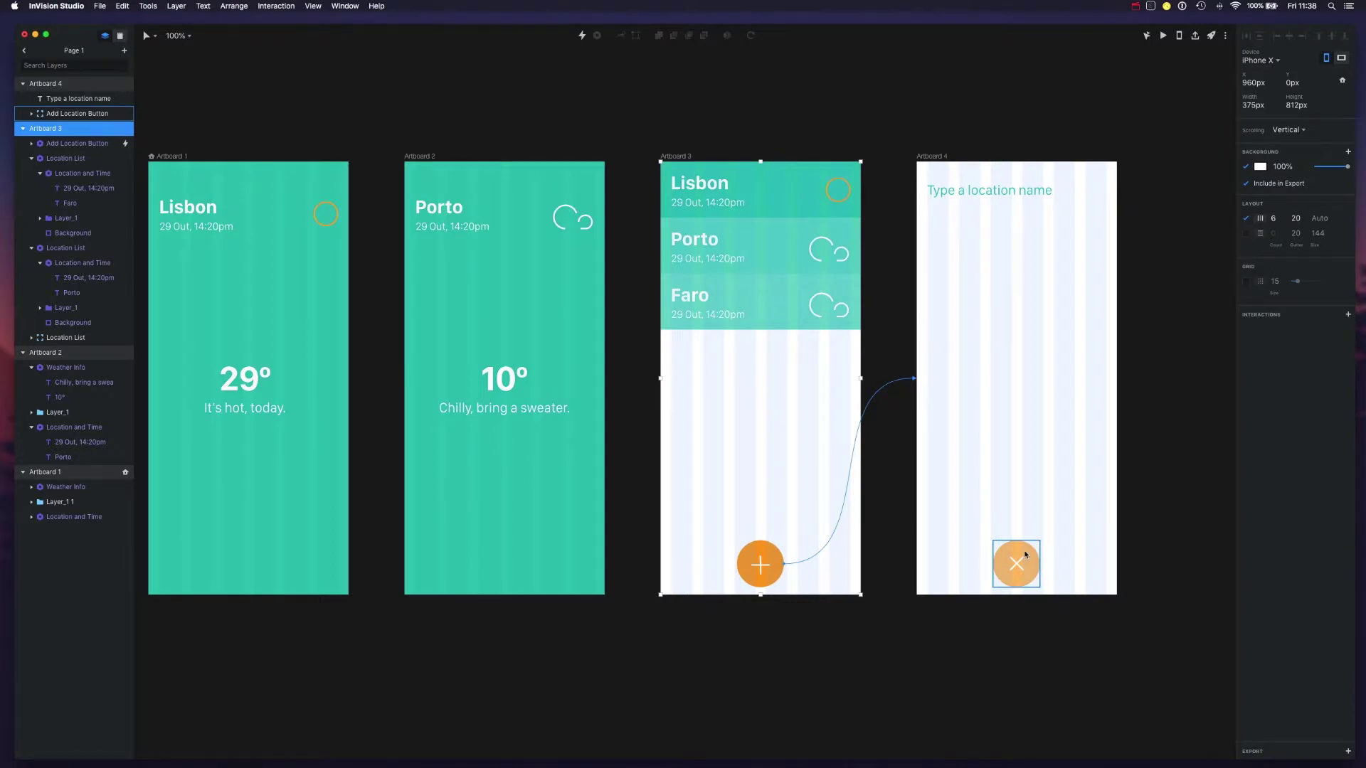
left_click(1025, 554)
key("c")
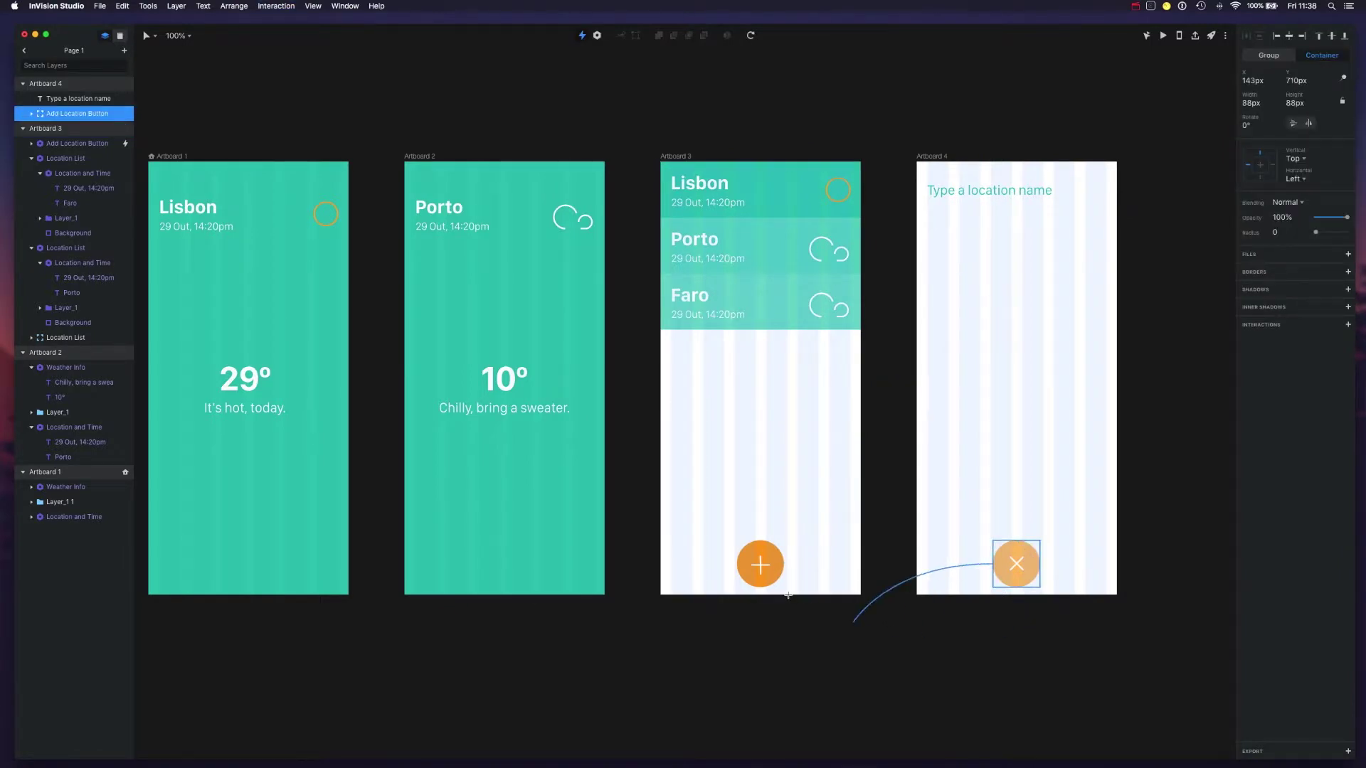
left_click(802, 486)
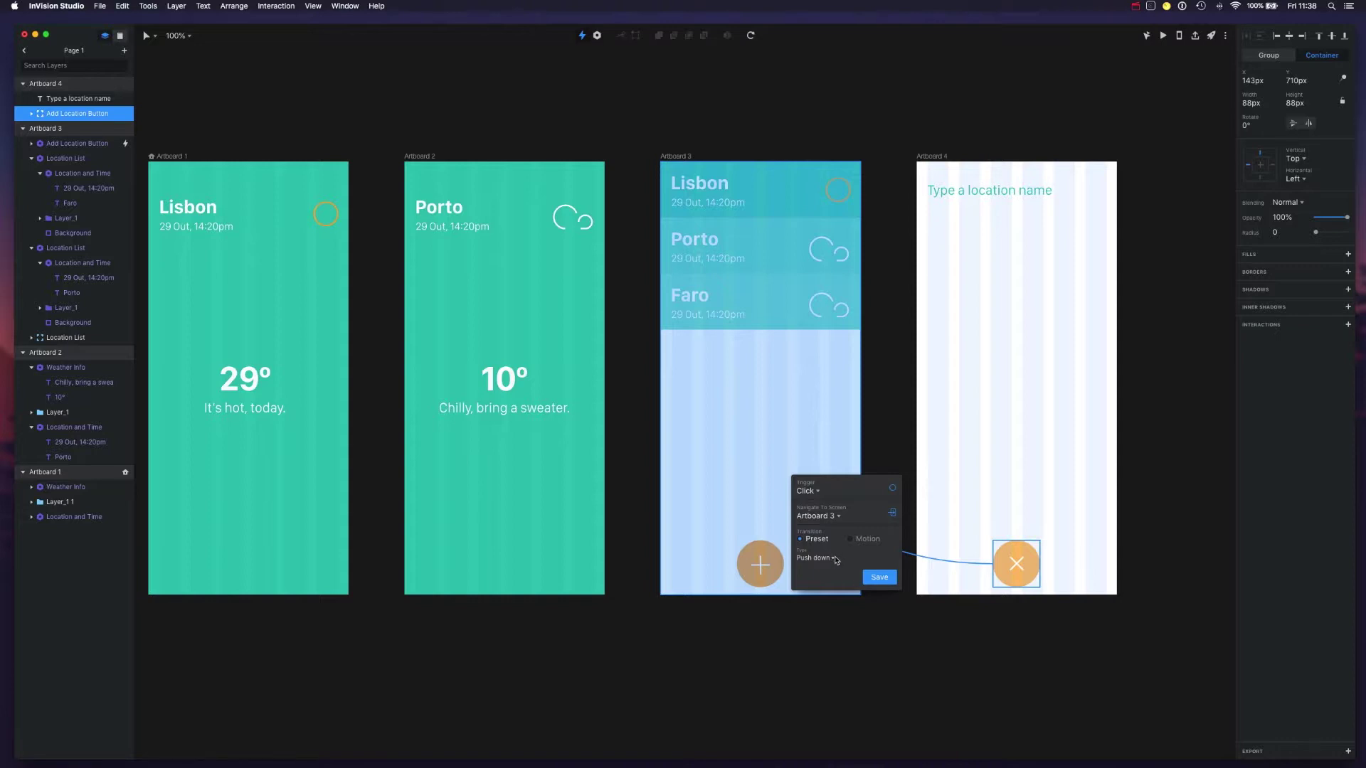
left_click(833, 560)
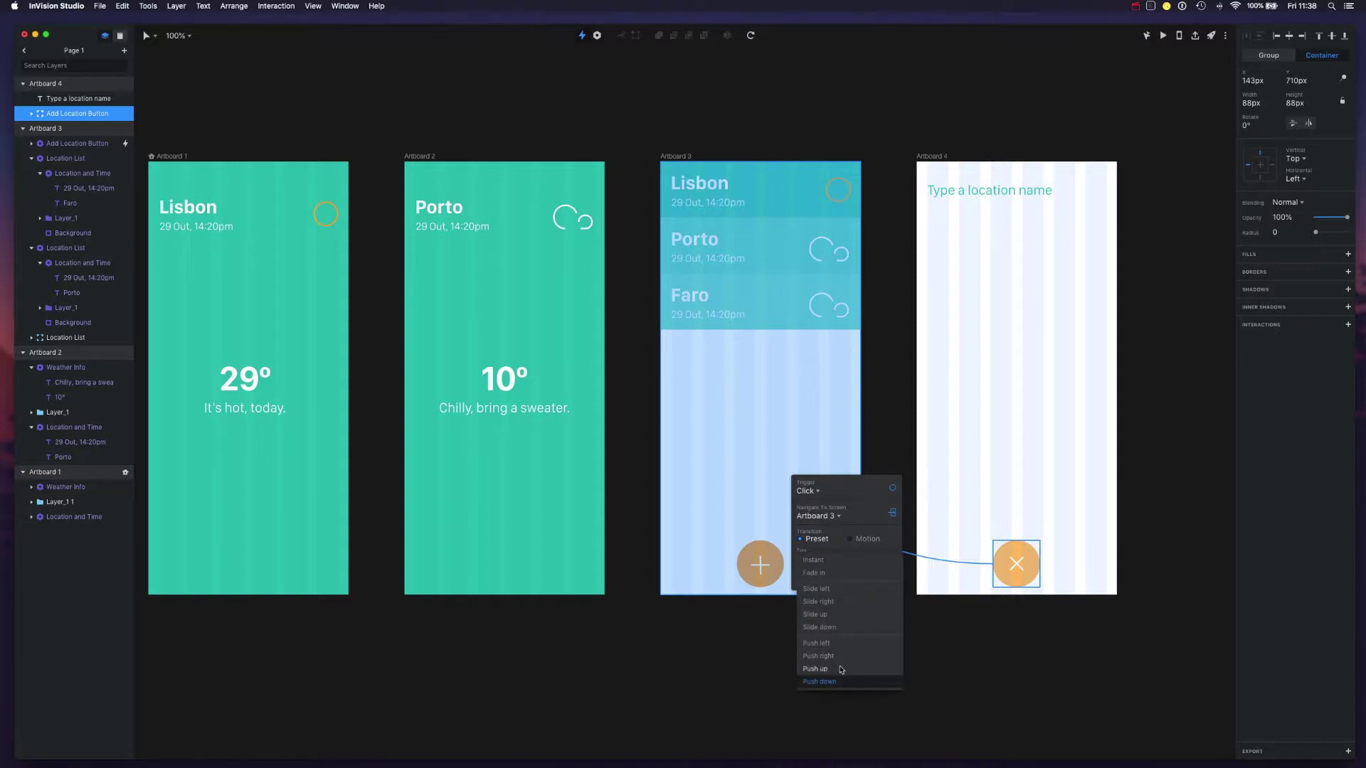
left_click(843, 671)
left_click(880, 578)
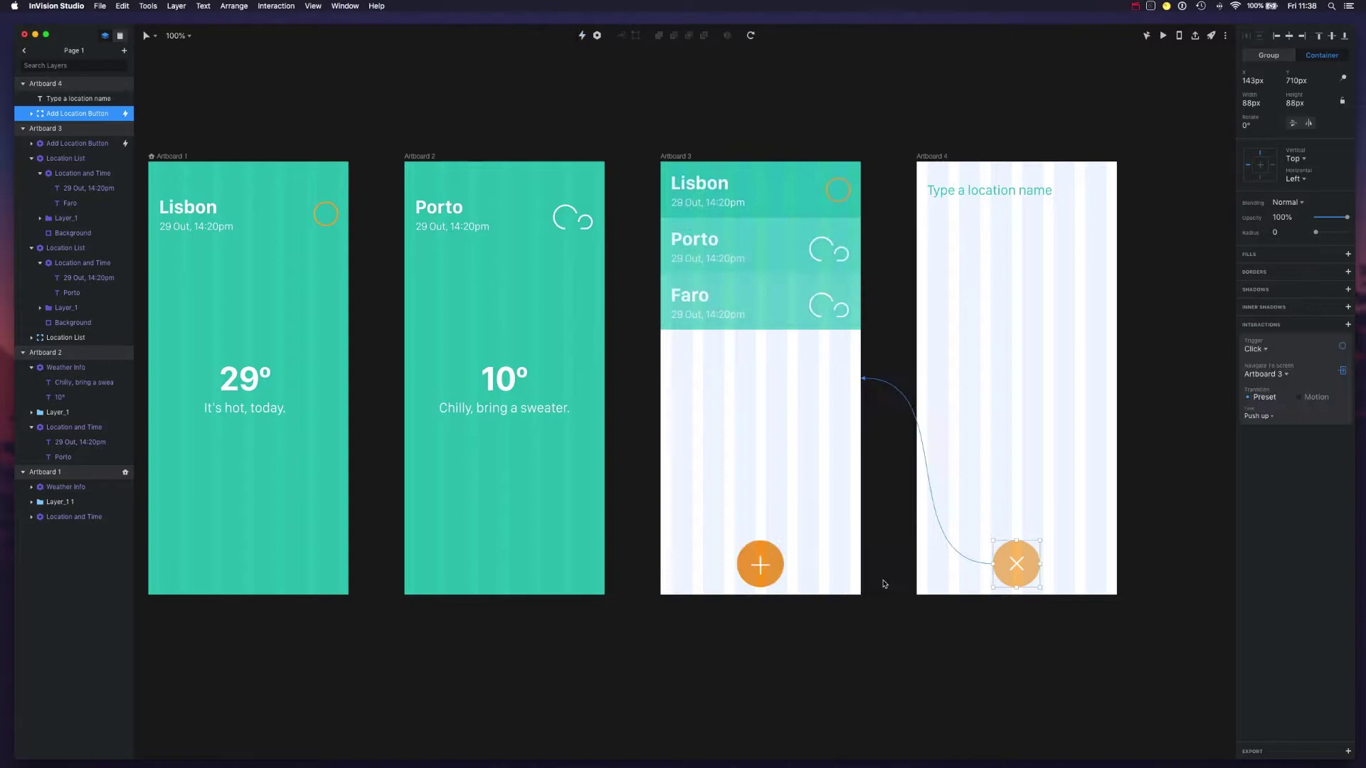
left_click(695, 158)
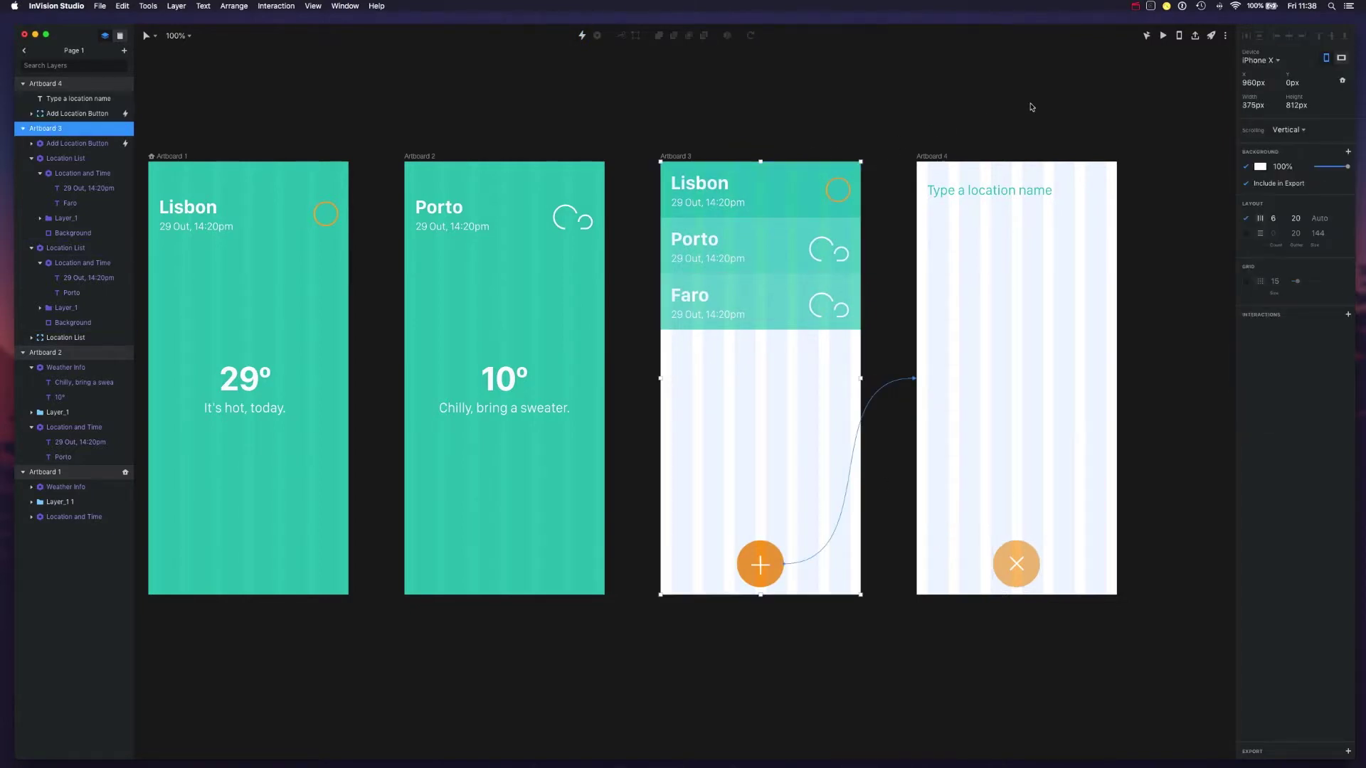
left_click(1162, 36)
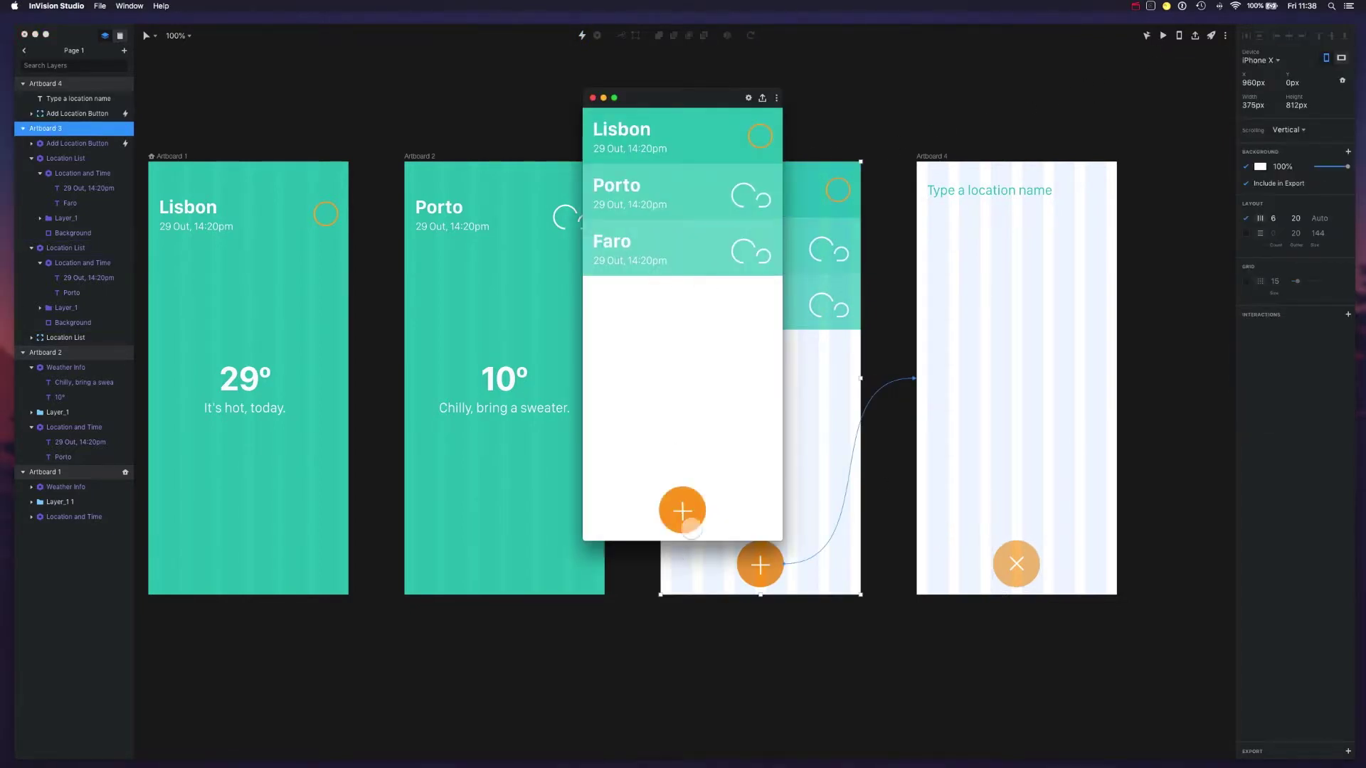
left_click(686, 507)
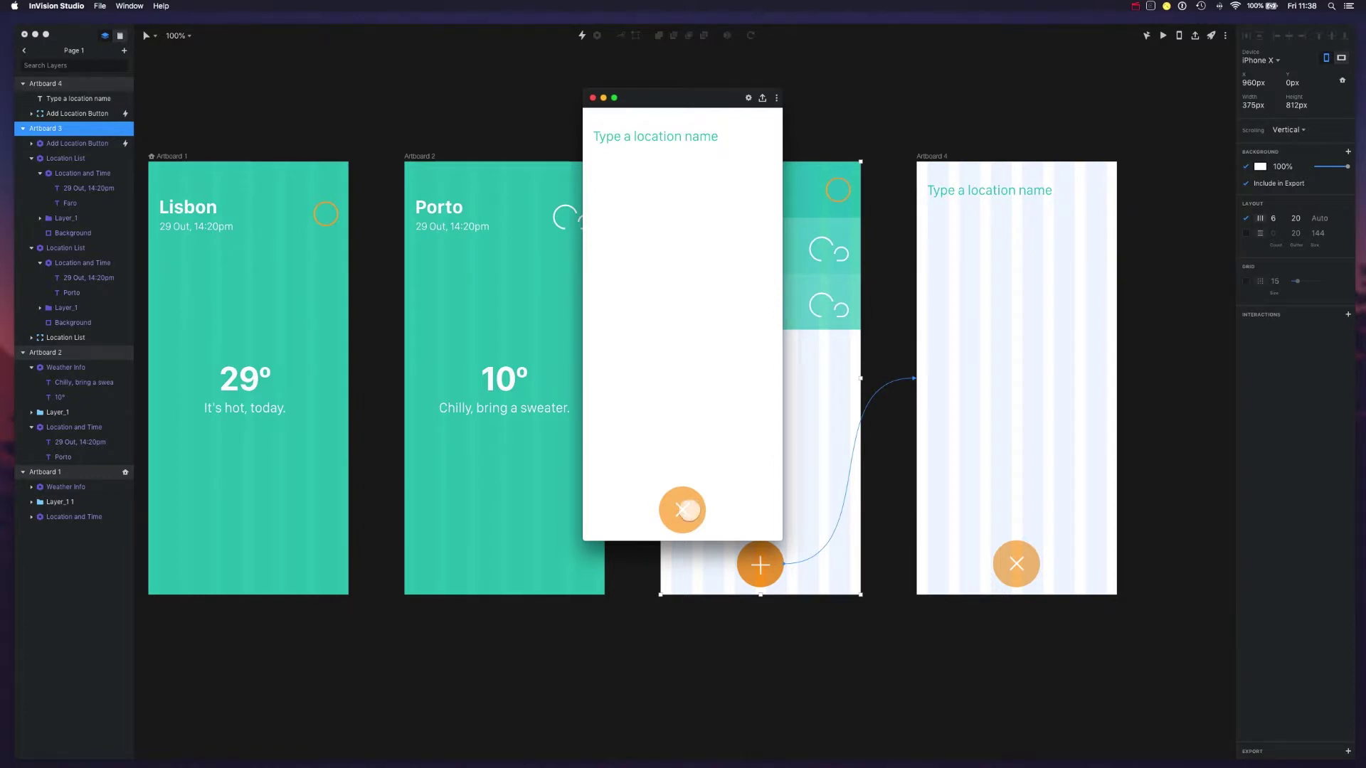
left_click(682, 505)
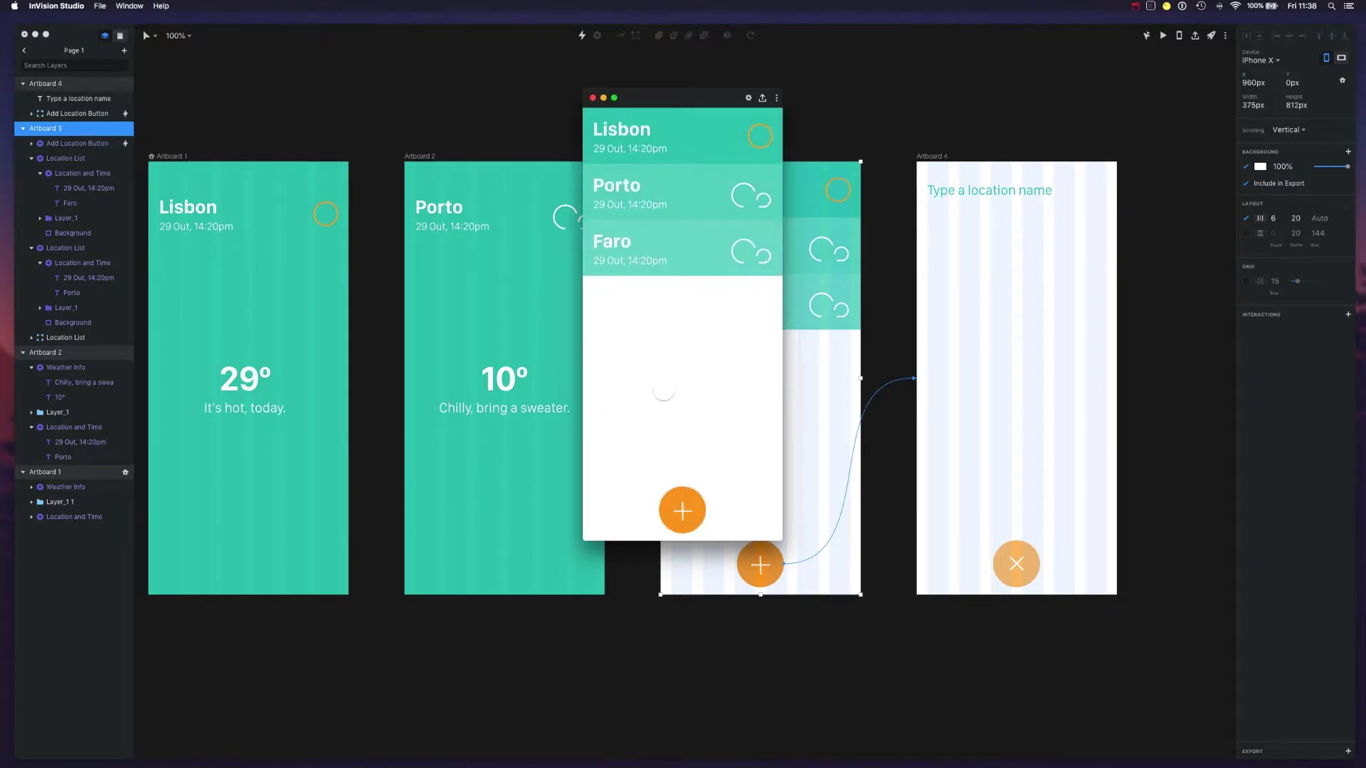
left_click(682, 508)
left_click(693, 516)
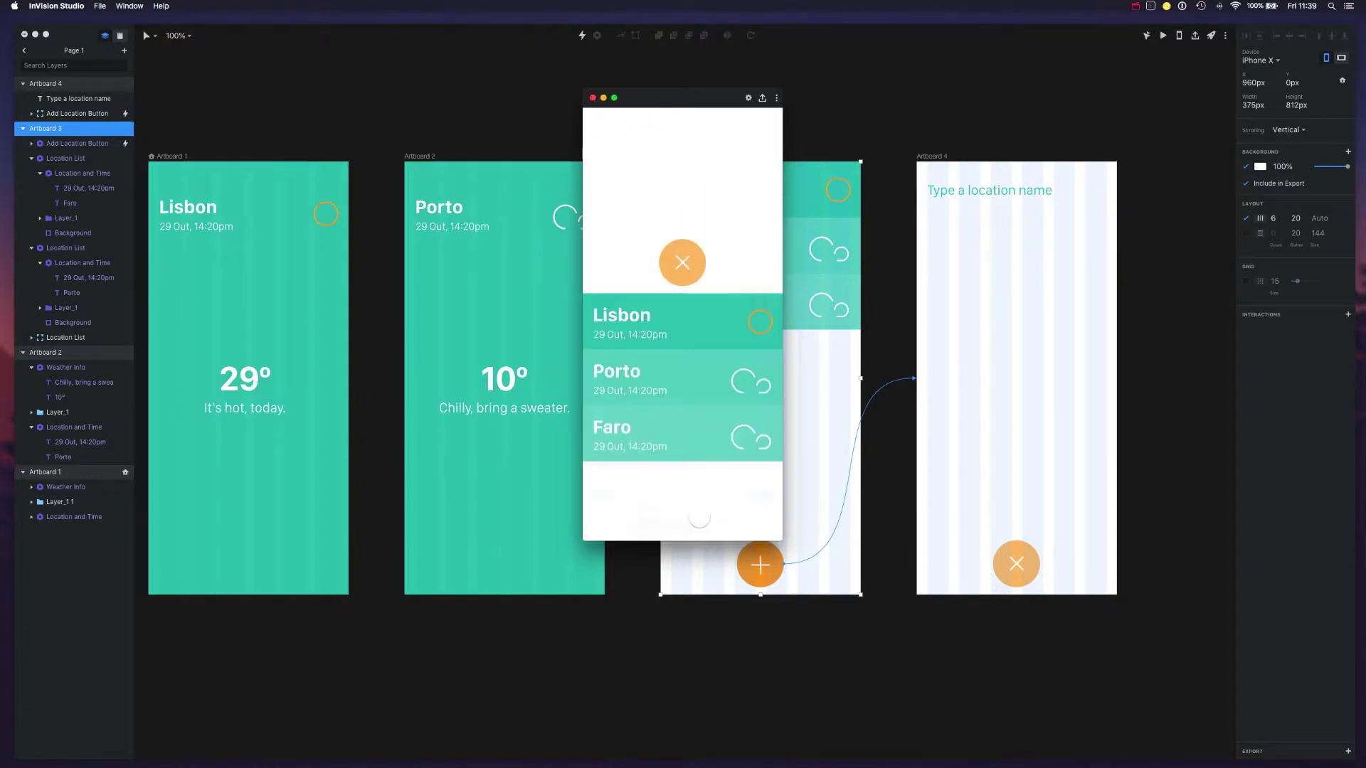
left_click(593, 98)
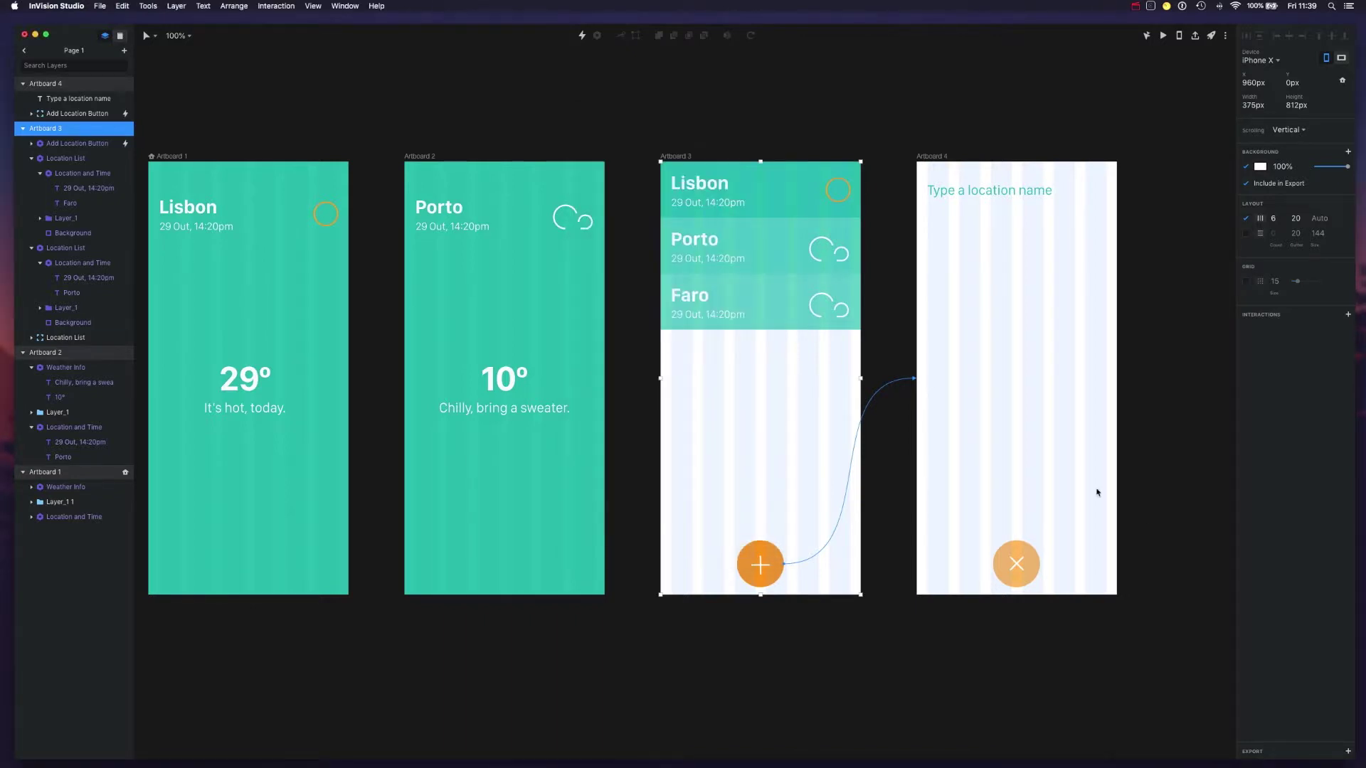
Switch the + button's transition to Motion (0.3s) and open its Artboard 3 → Artboard 4 timeline
left_click(760, 564)
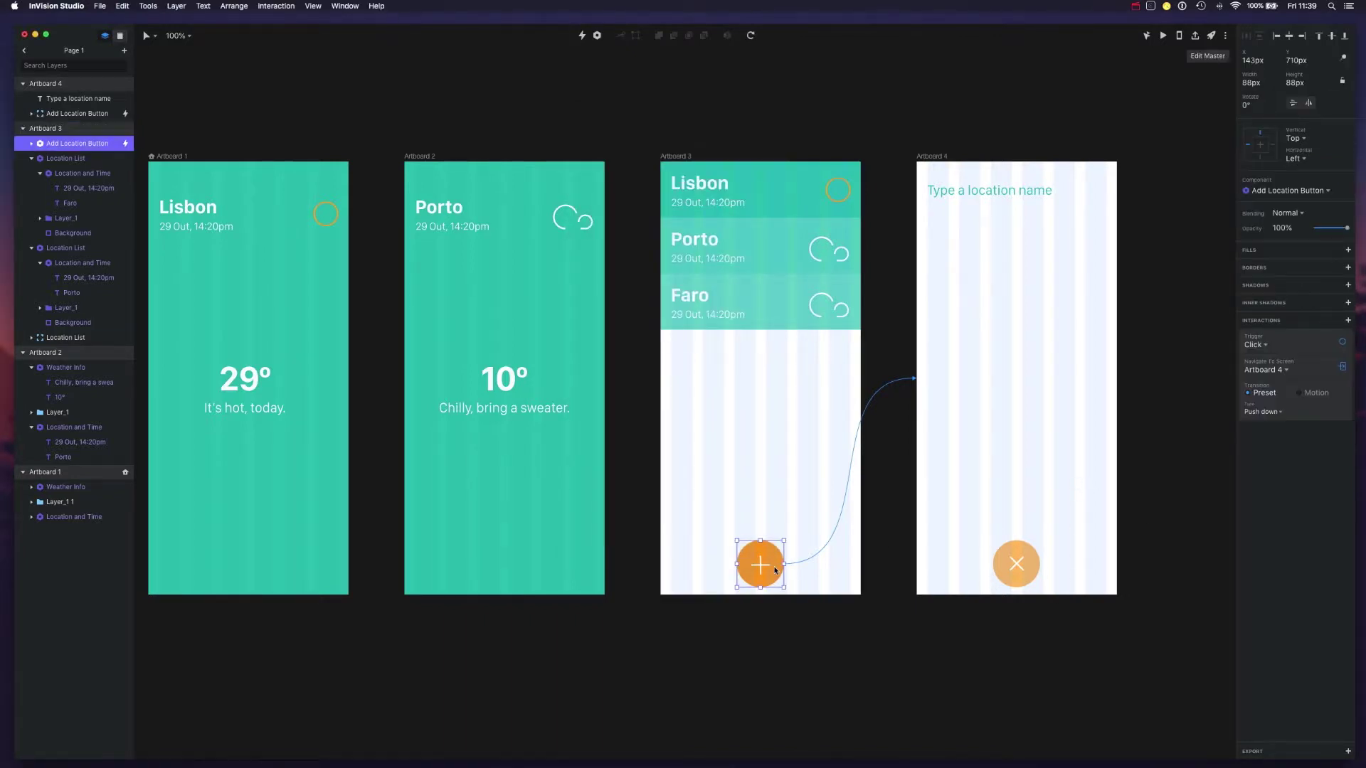
left_click(1315, 393)
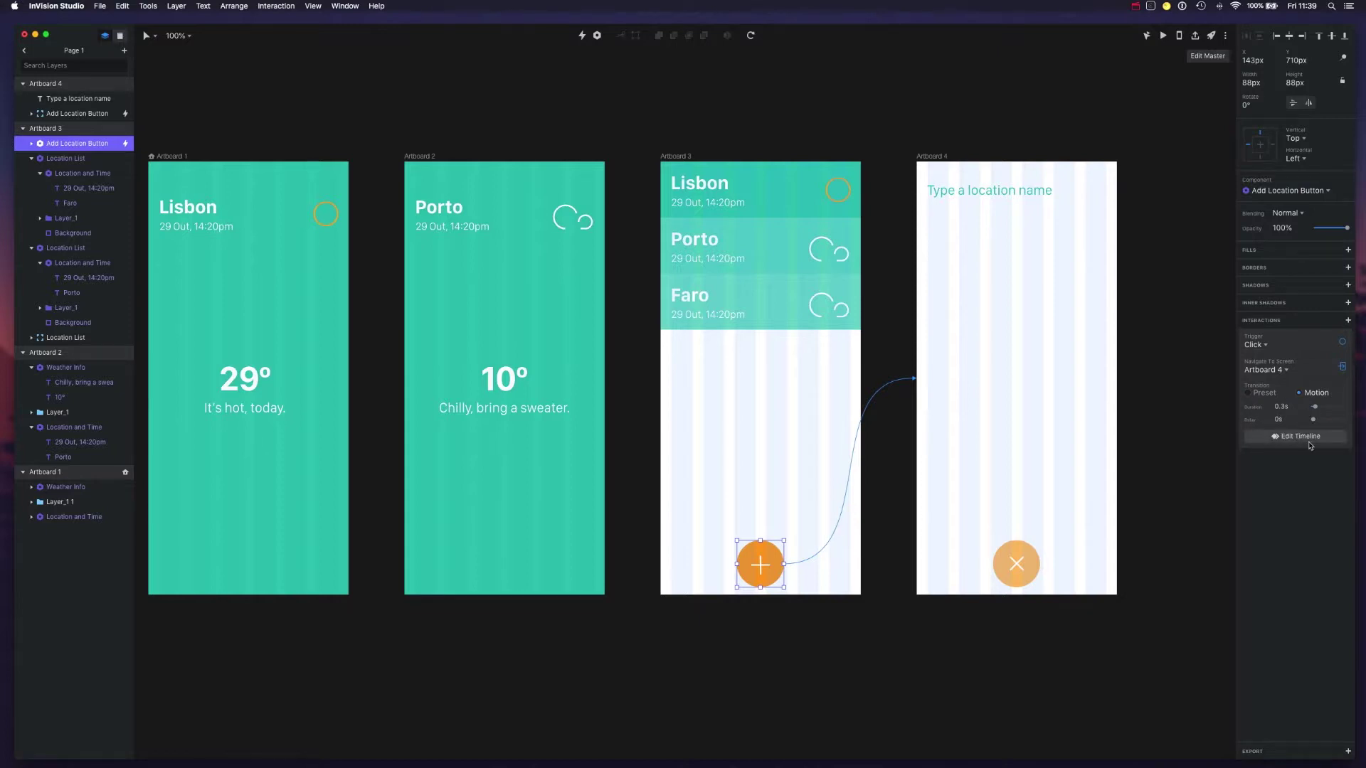
left_click(1311, 437)
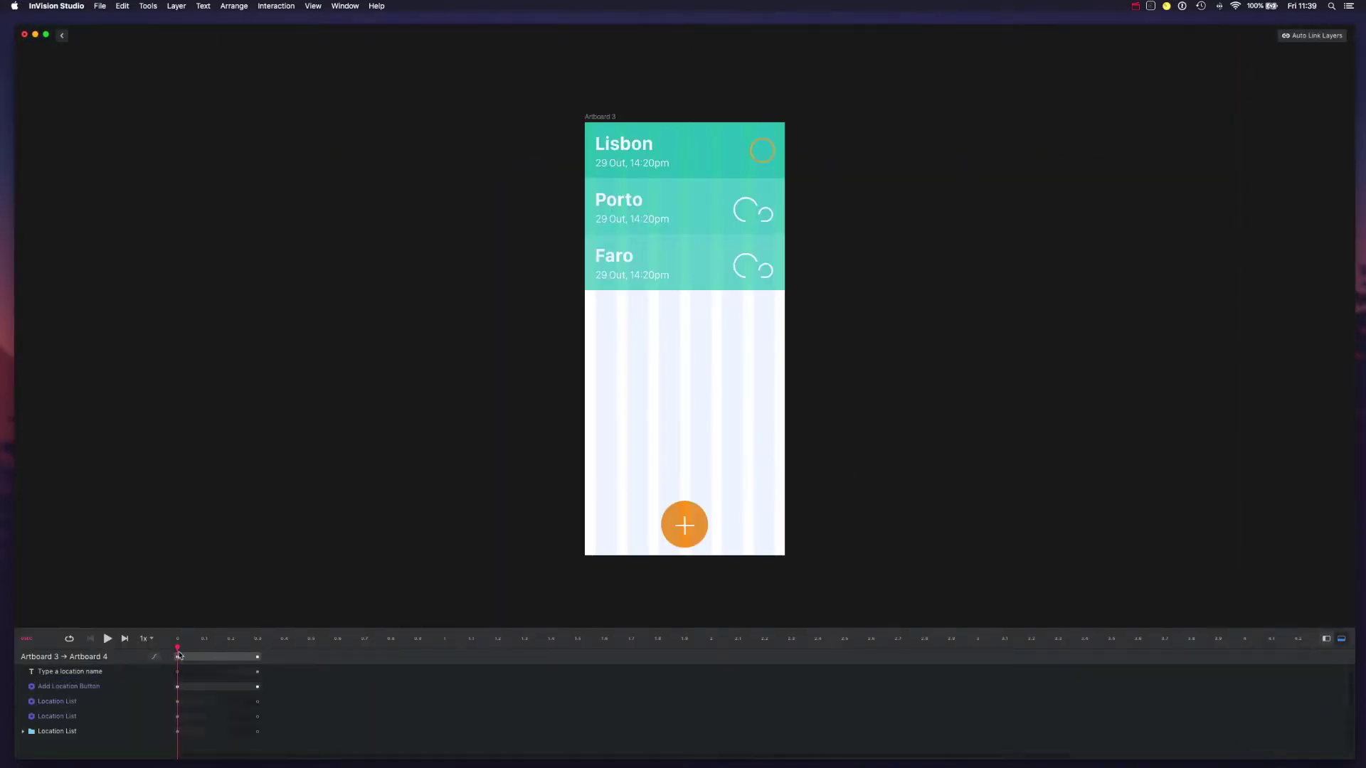
Scrub the transition preview to about 0.2 s and keep the Ease both easing curve
mouse_move(177, 647)
left_mouse_down()
mouse_move(268, 672)
mouse_move(207, 656)
mouse_move(267, 668)
mouse_move(207, 656)
mouse_move(263, 667)
mouse_move(209, 639)
mouse_move(174, 642)
left_mouse_up()
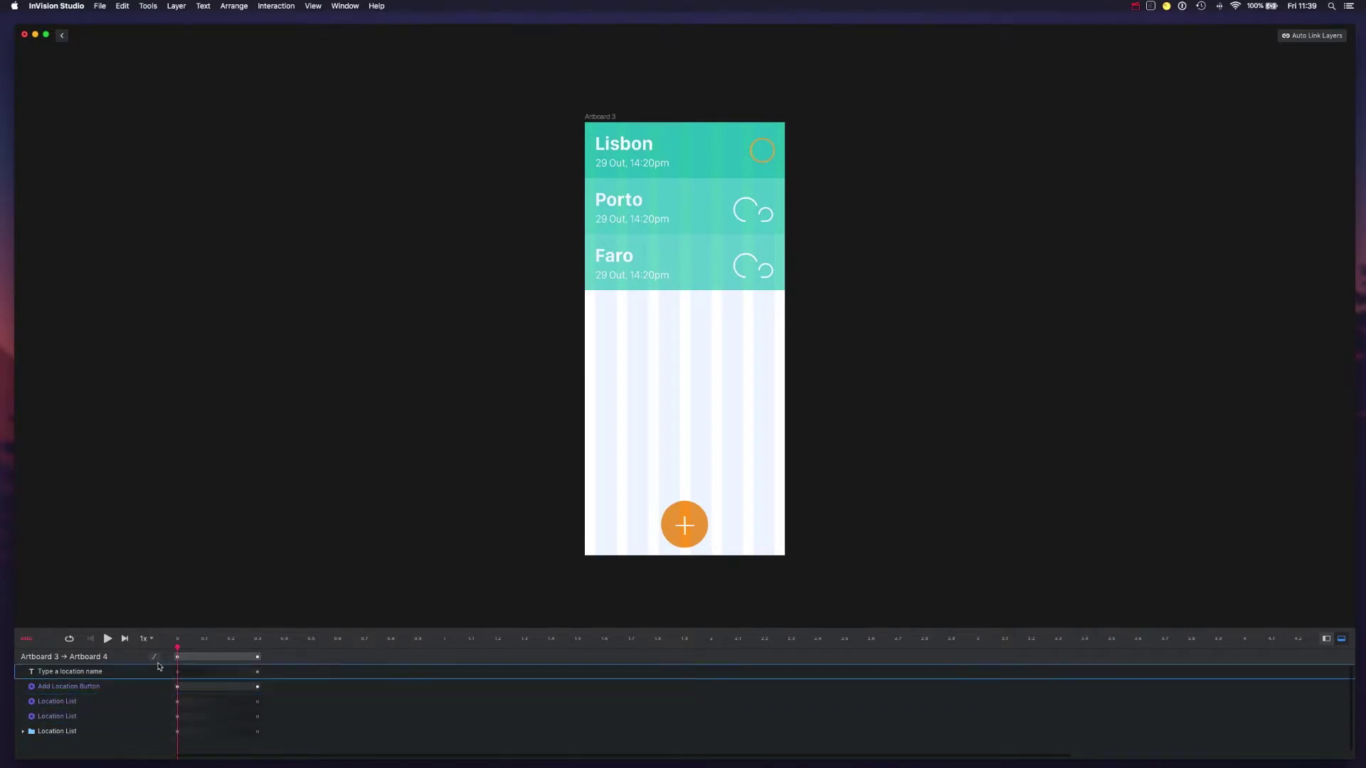
left_click(155, 658)
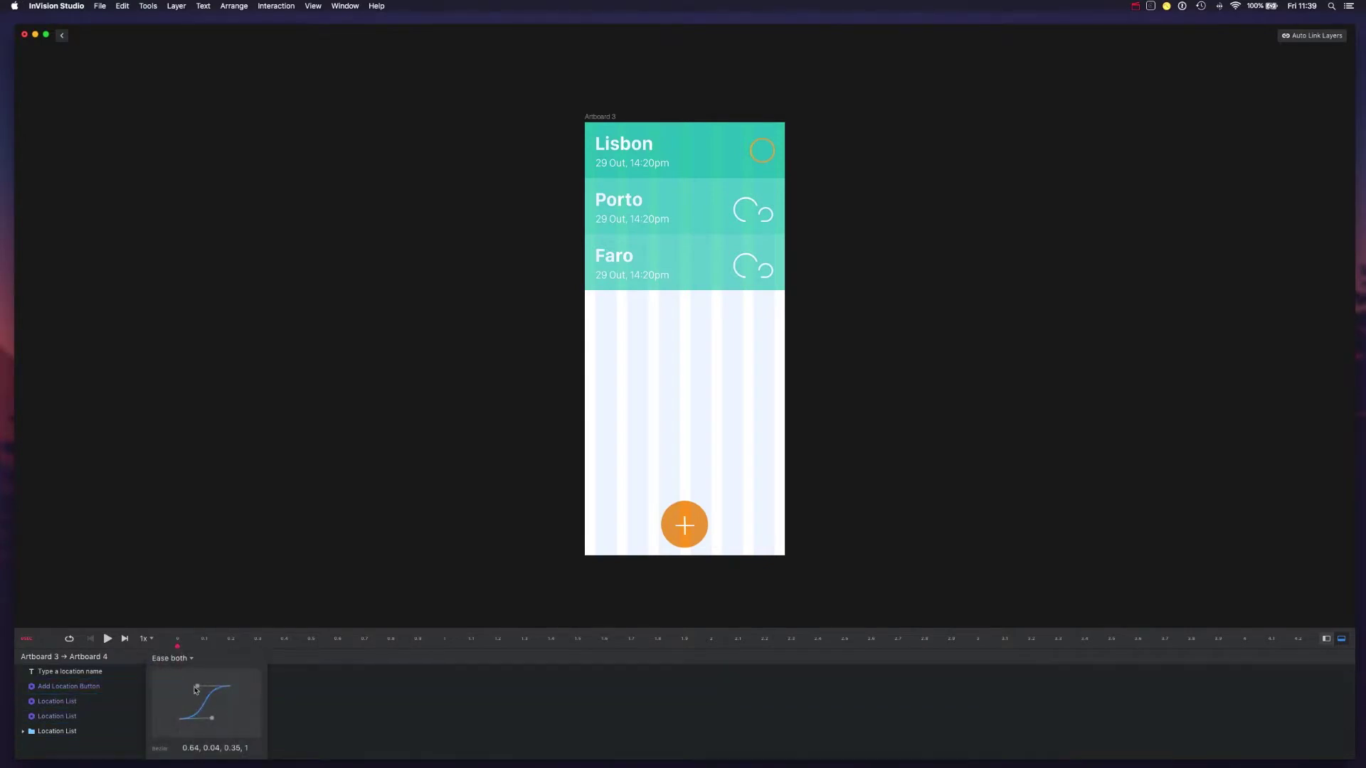
left_click(189, 659)
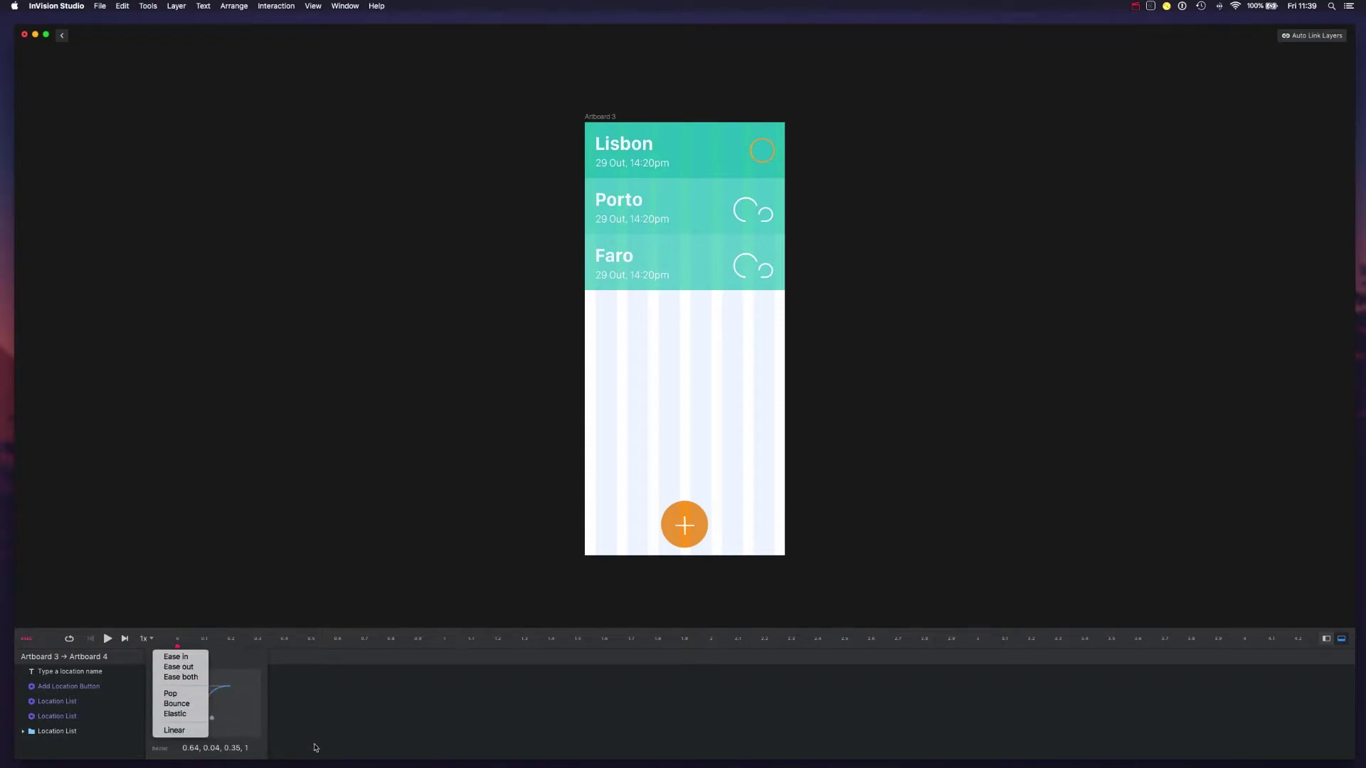
left_click(302, 704)
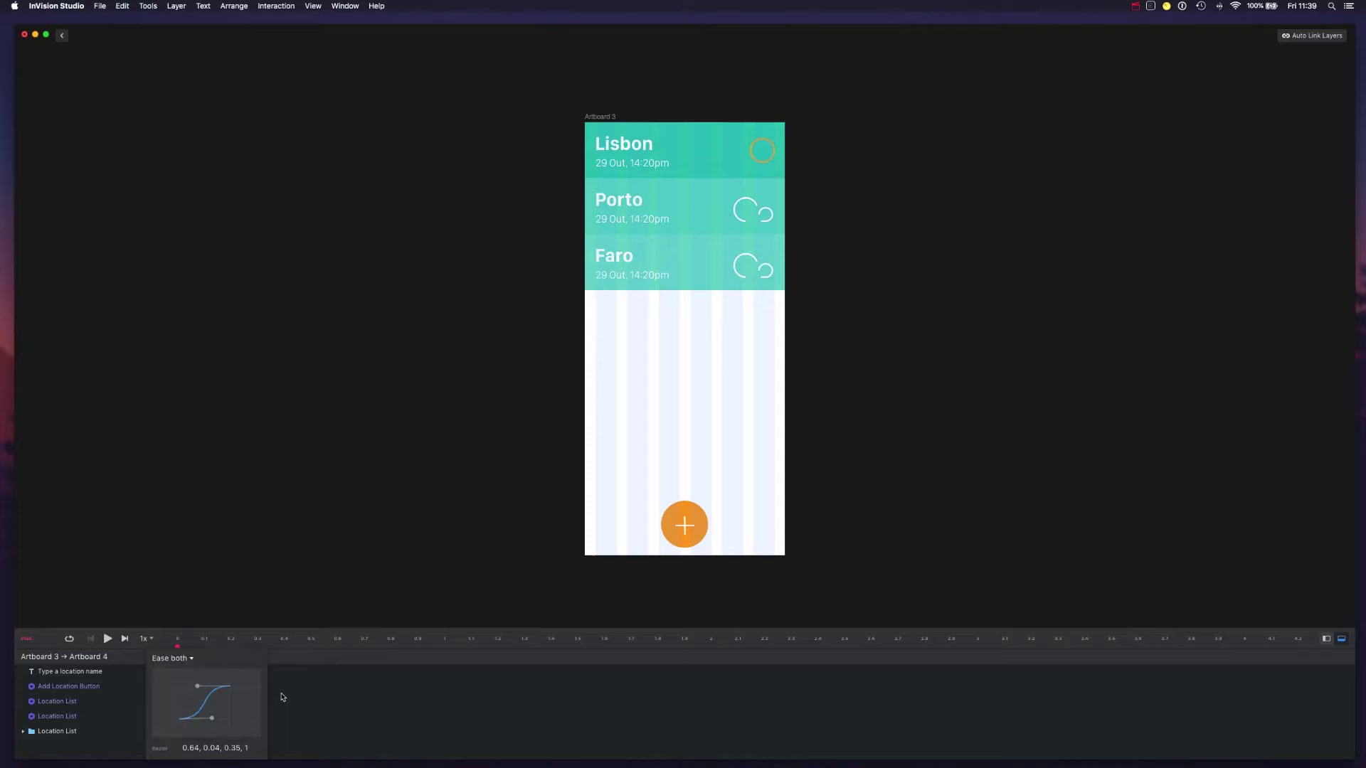
left_click(290, 701)
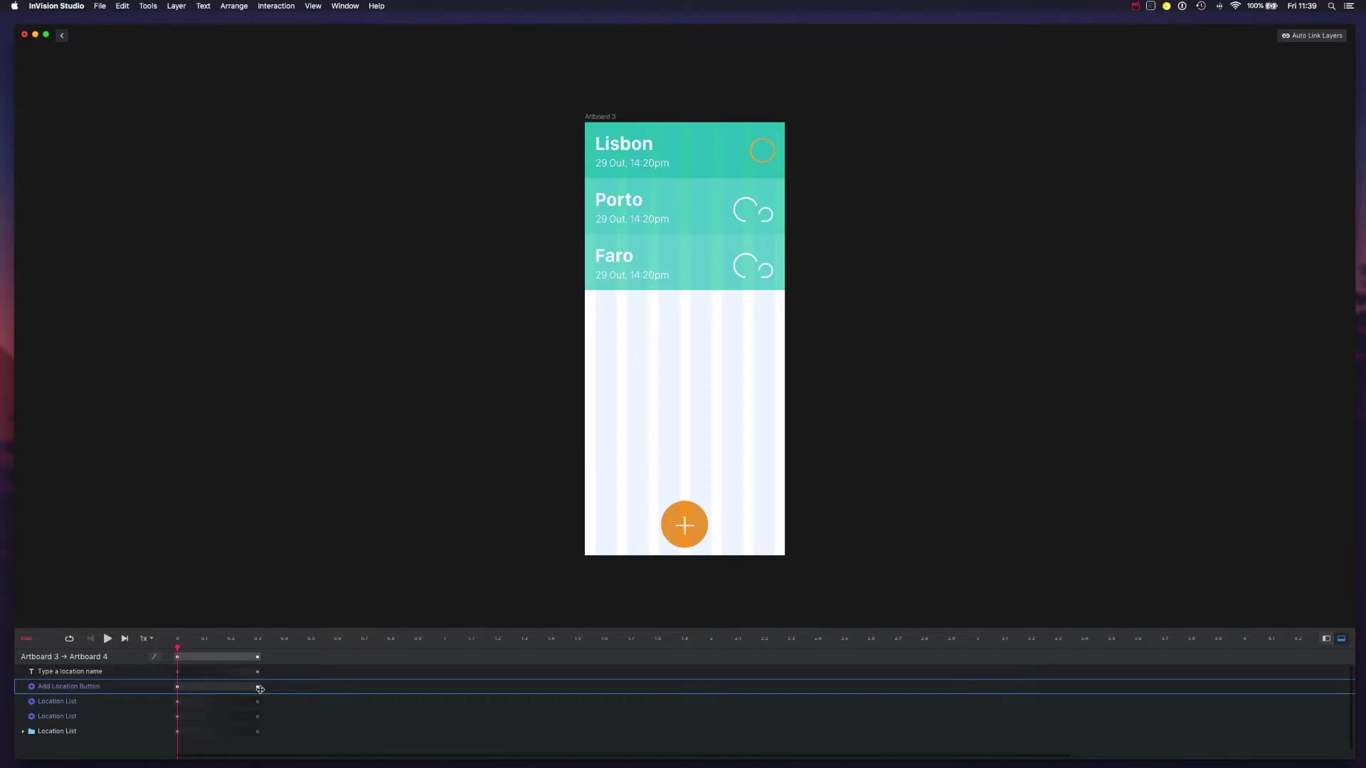
Set the Add Location Button's animation bar to end at about 0.33 s, then exit the timeline
left_click(249, 688)
left_click_drag(249, 688, 158, 654)
left_click(227, 657)
left_click(139, 655)
left_click(225, 686)
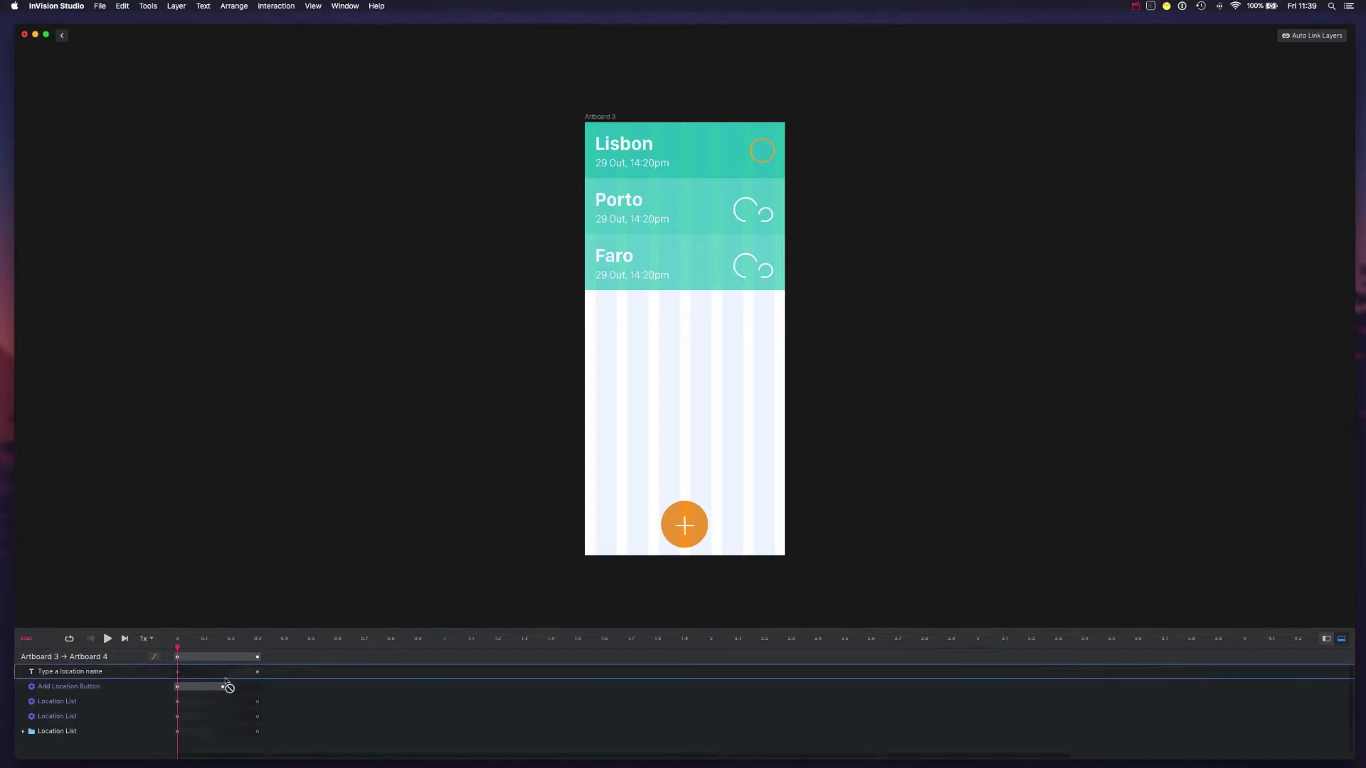
left_click_drag(226, 686, 259, 688)
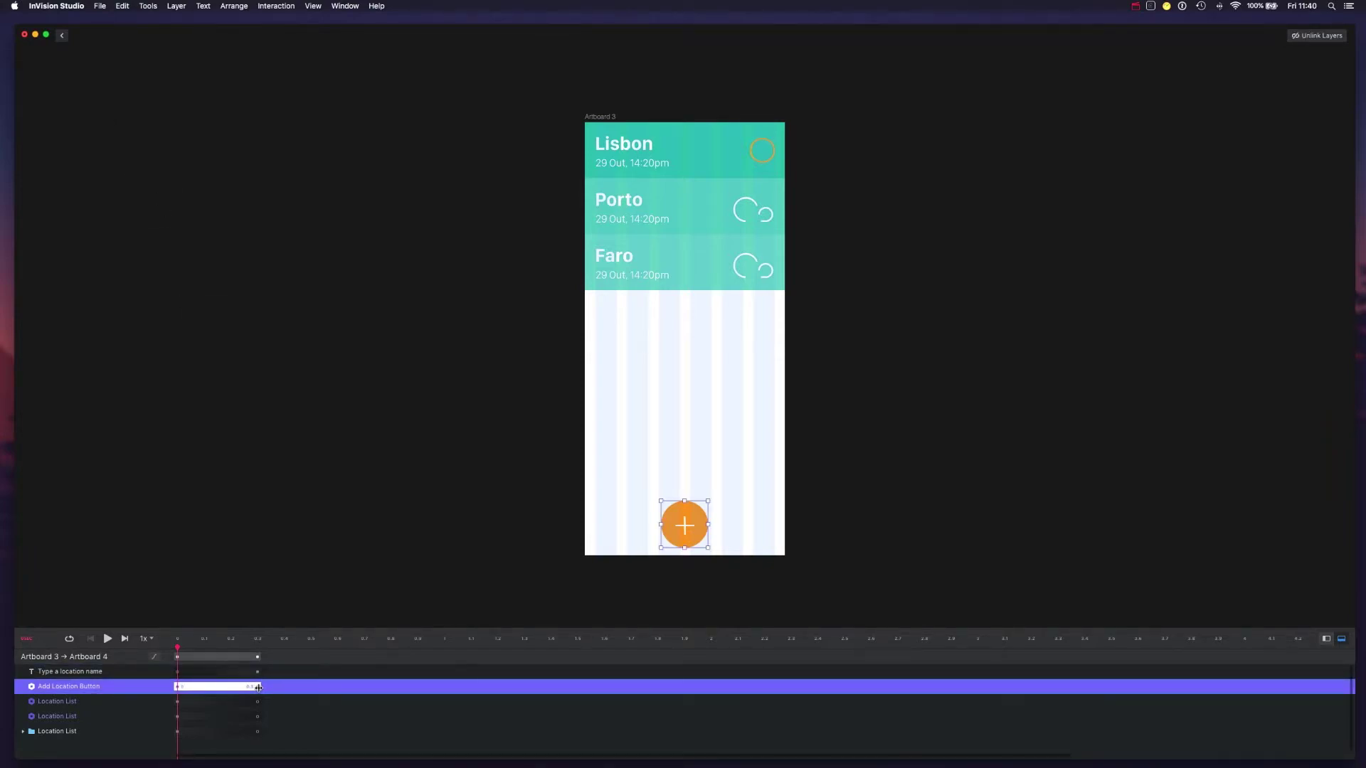
left_click(62, 34)
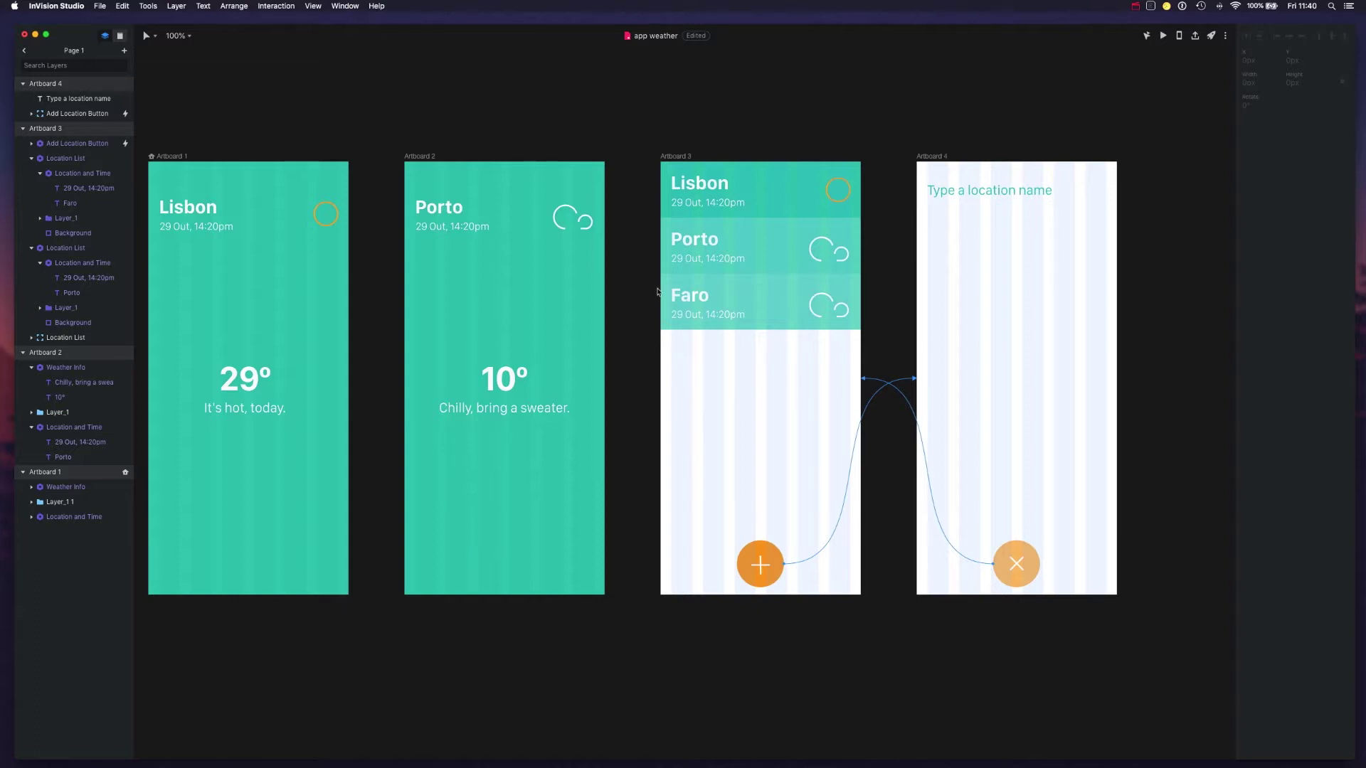
Give Artboard 1 a touch Swipe Right interaction navigating to Artboard 2 with a Slide right preset
left_click(183, 157)
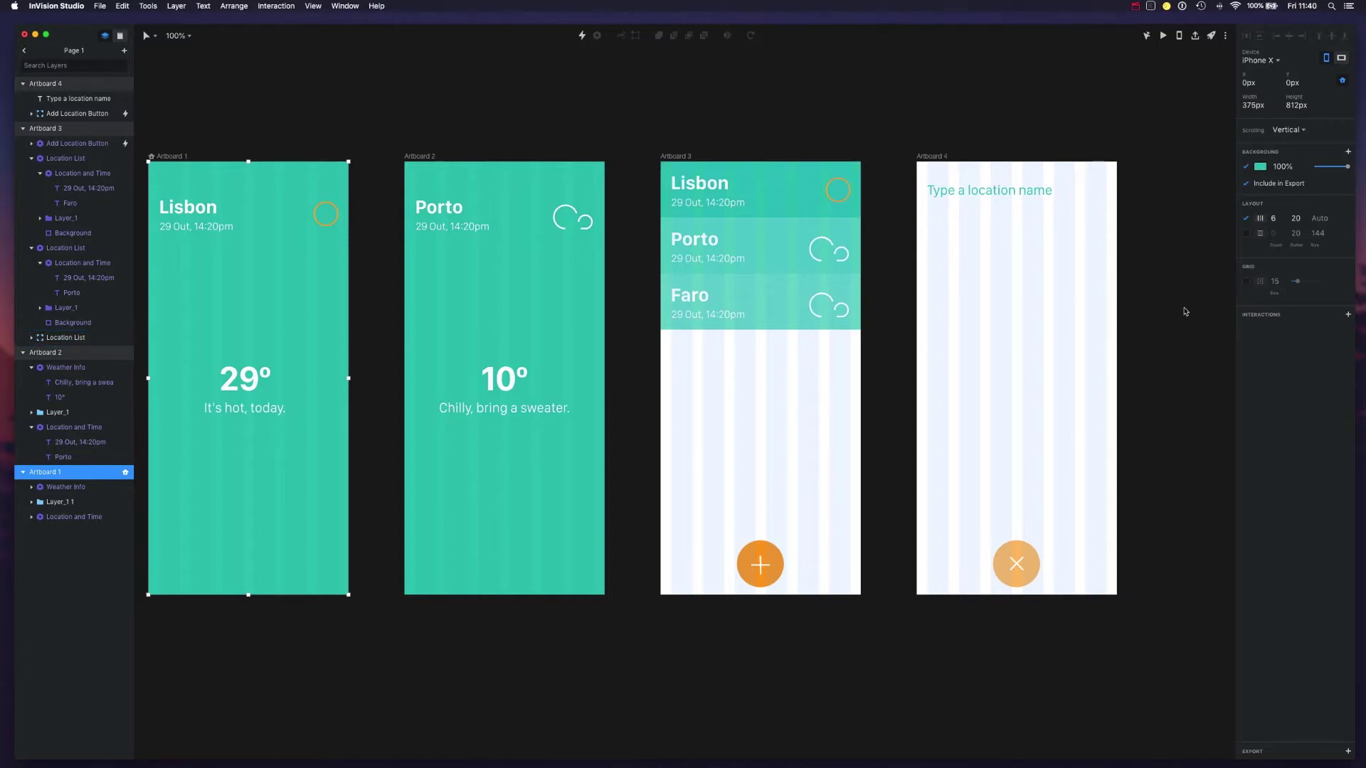
left_click(1274, 318)
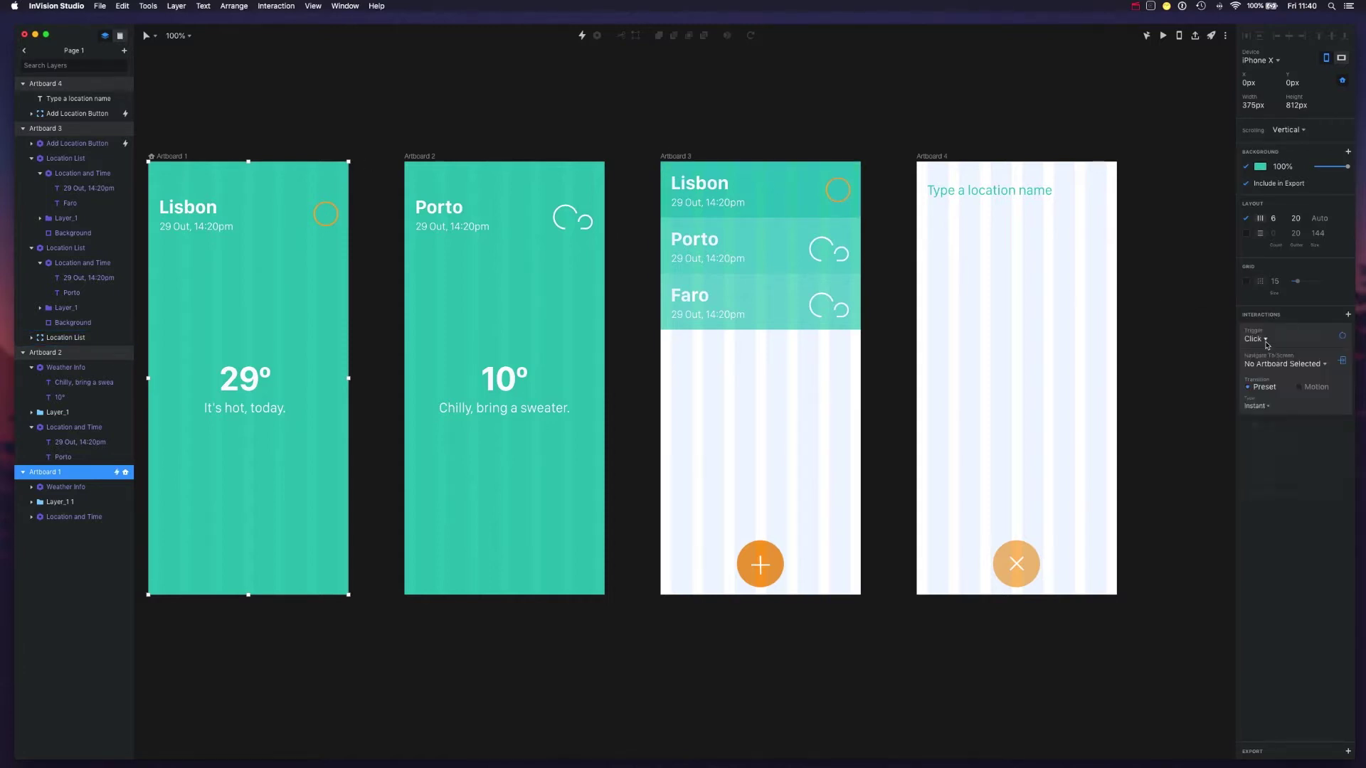
left_click(1258, 339)
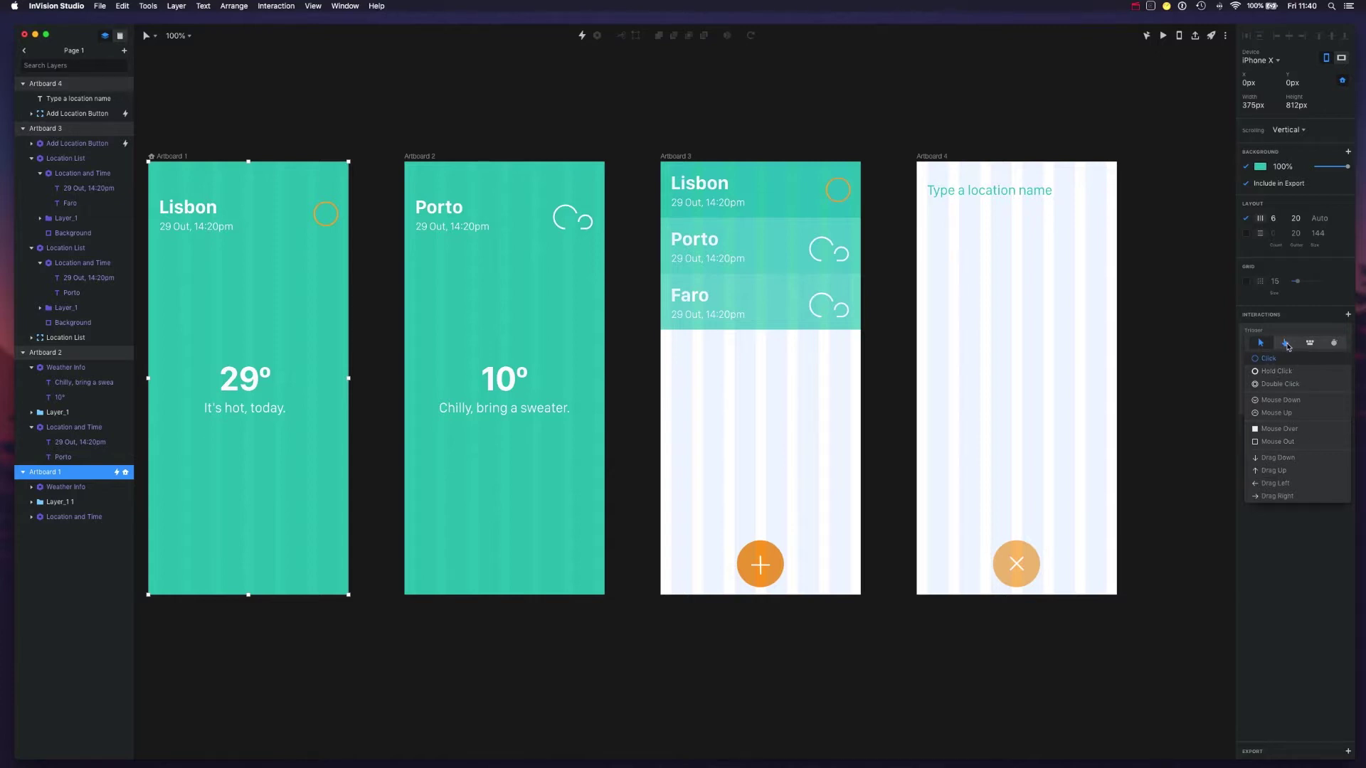
left_click(1287, 344)
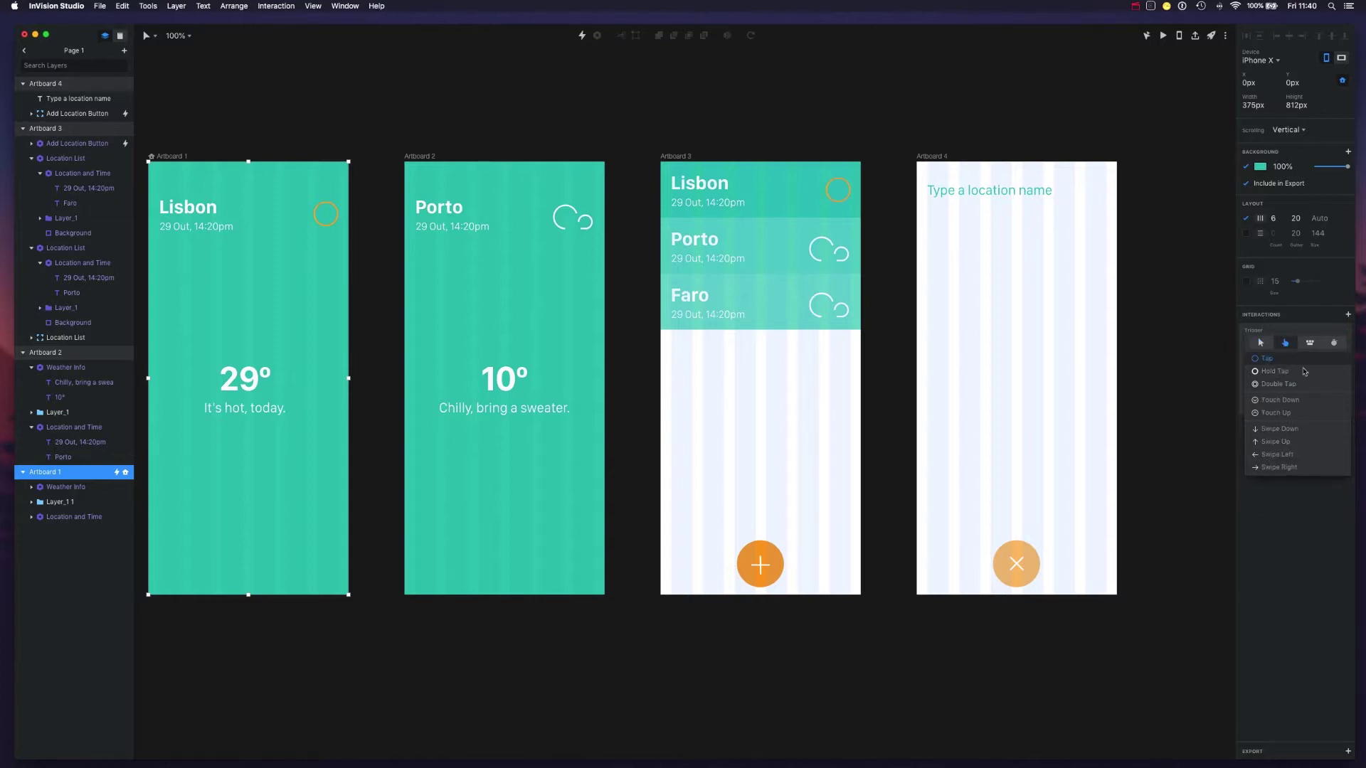
left_click(1279, 467)
left_click(1281, 364)
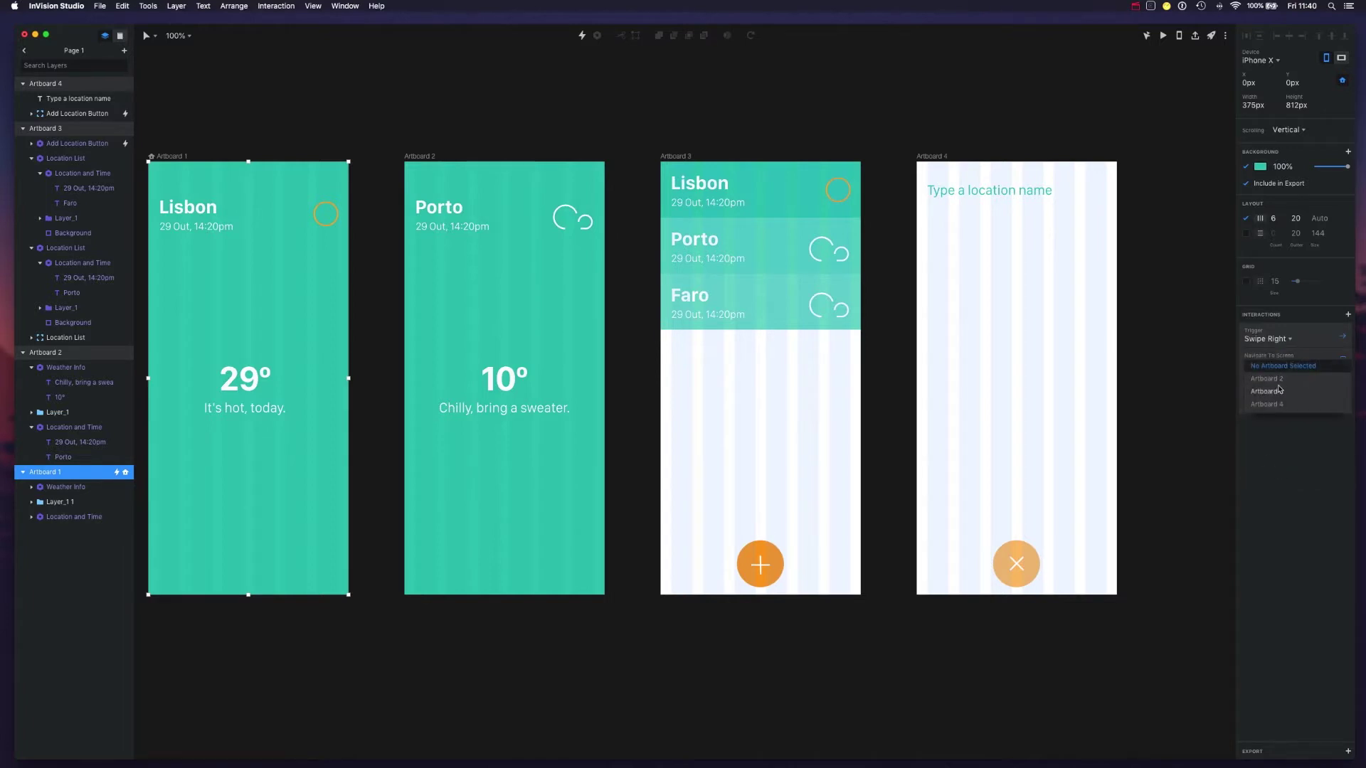
left_click(1274, 379)
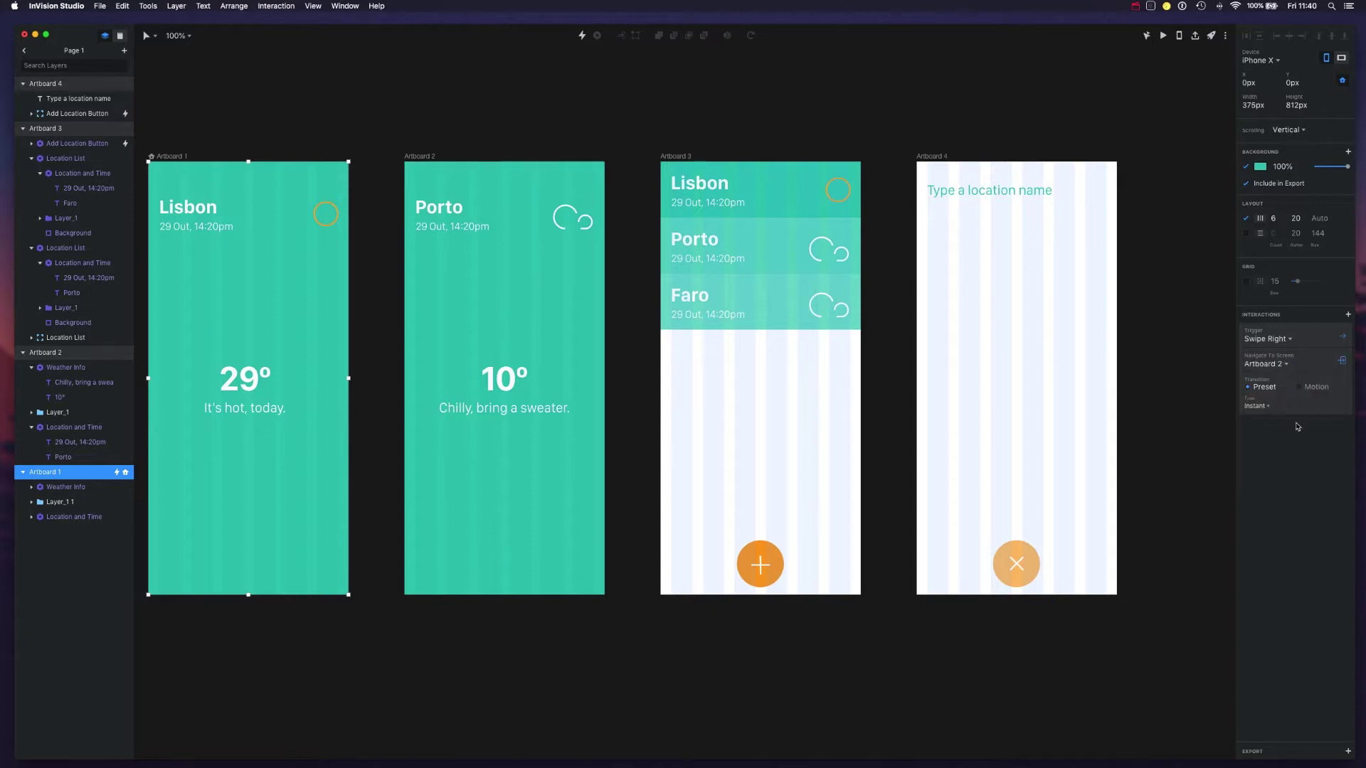
left_click(1273, 408)
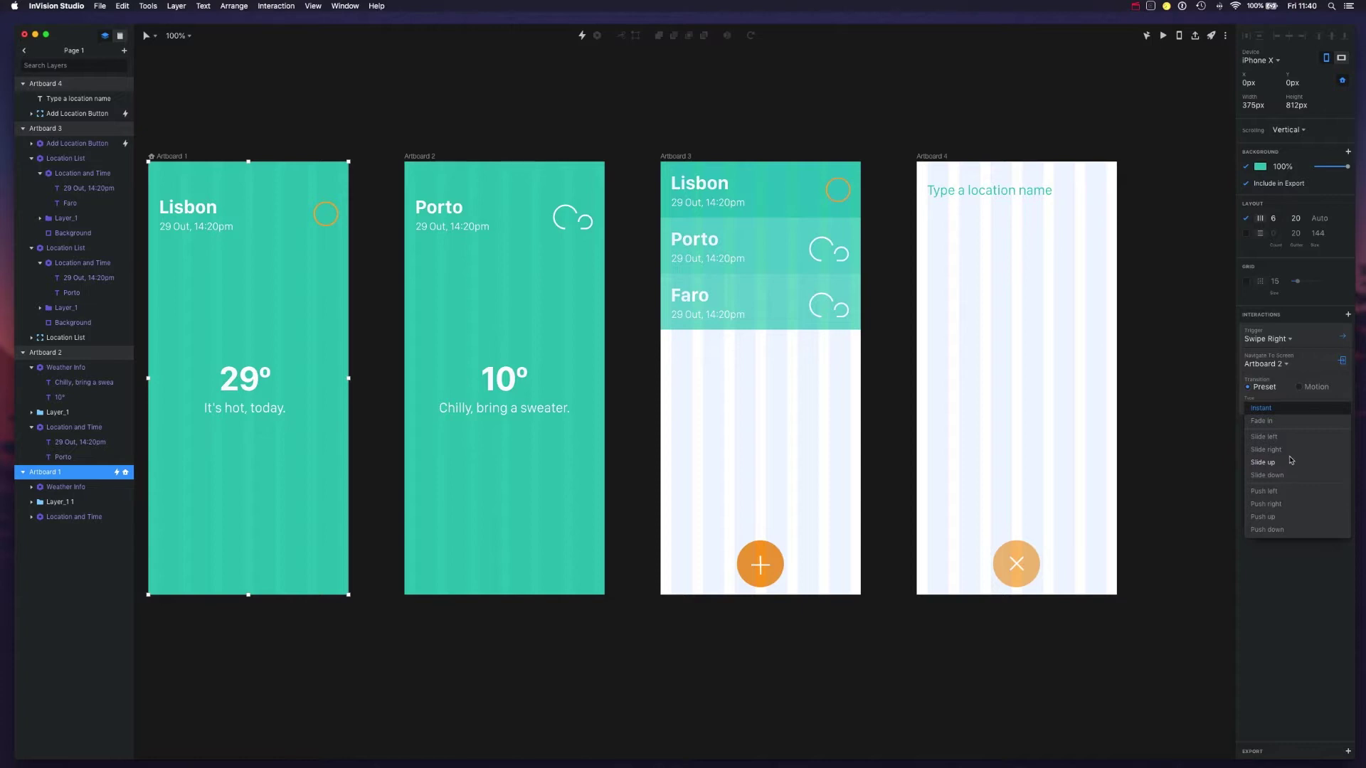
left_click(1266, 449)
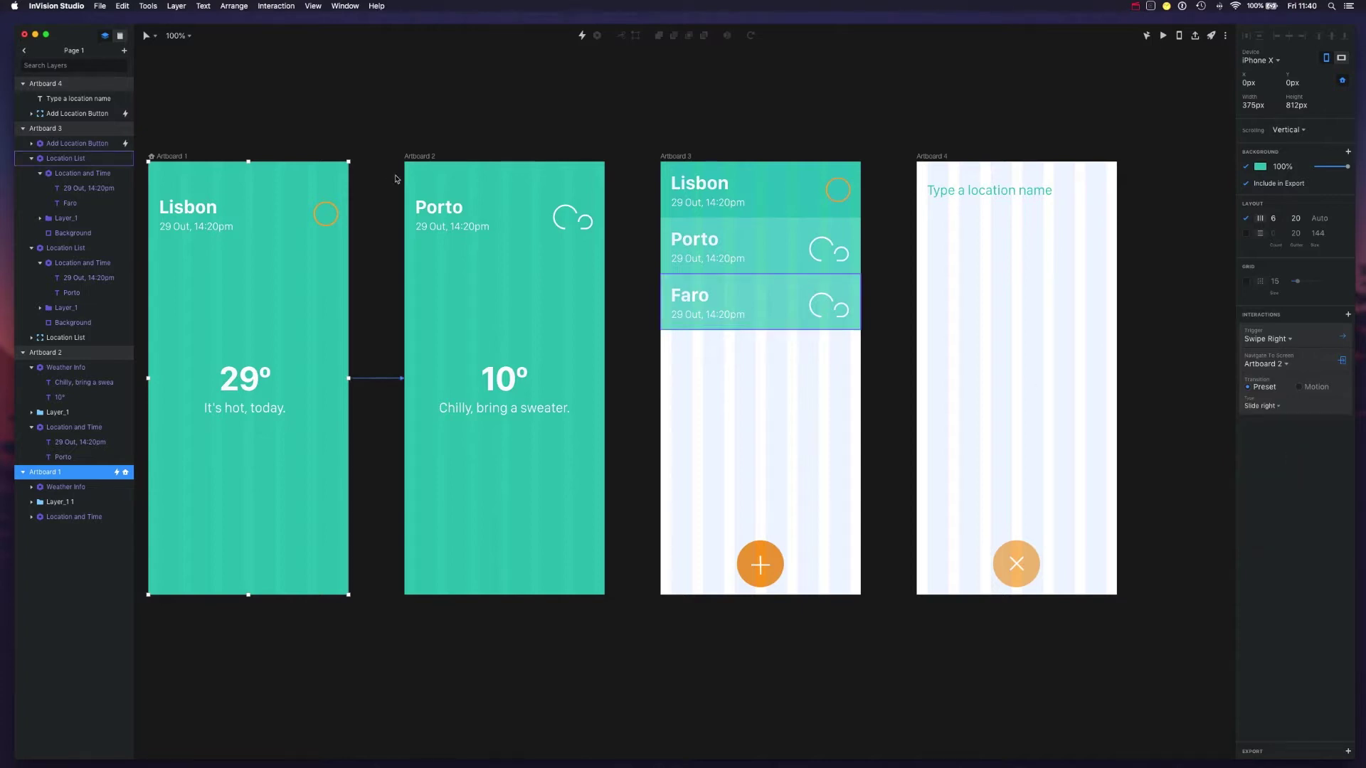
Preview the prototype and test swiping between the Lisbon and Porto screens
left_click(1162, 35)
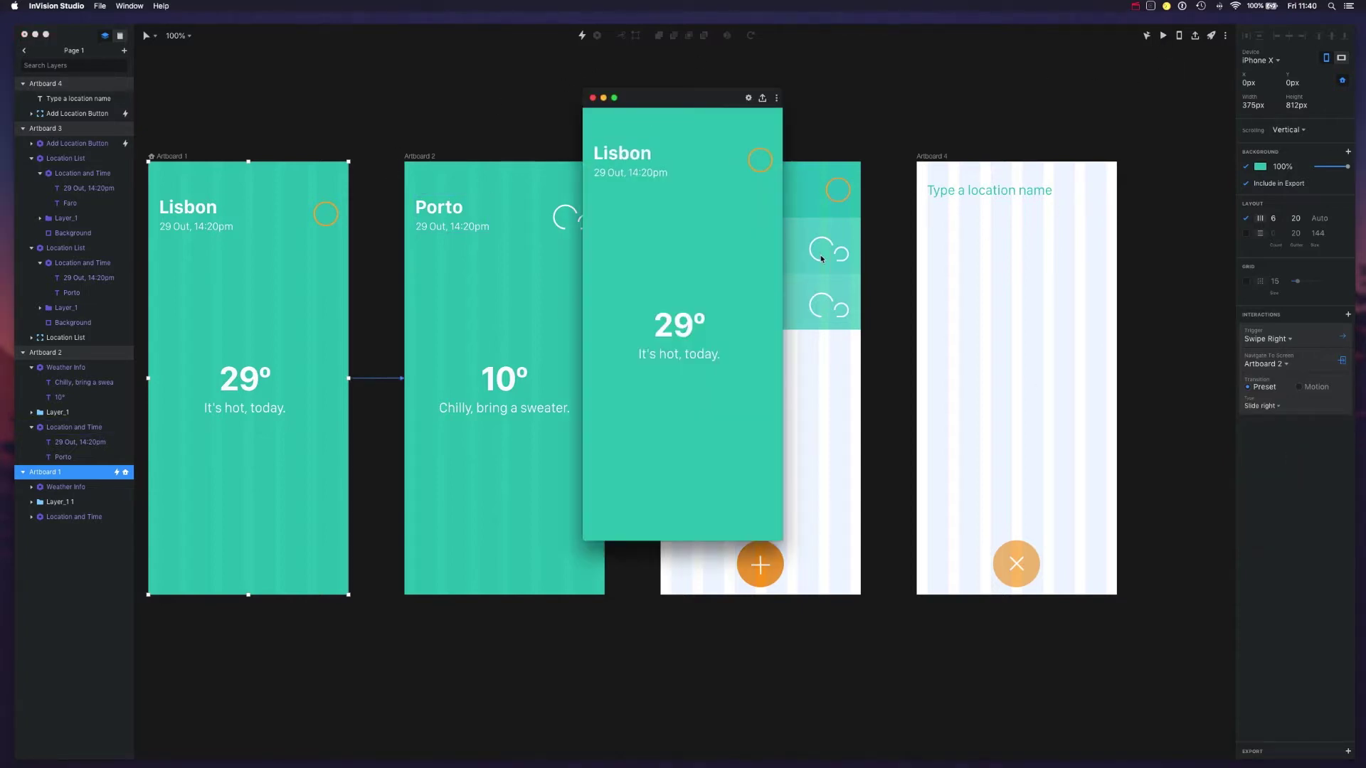
left_click_drag(735, 350, 600, 317)
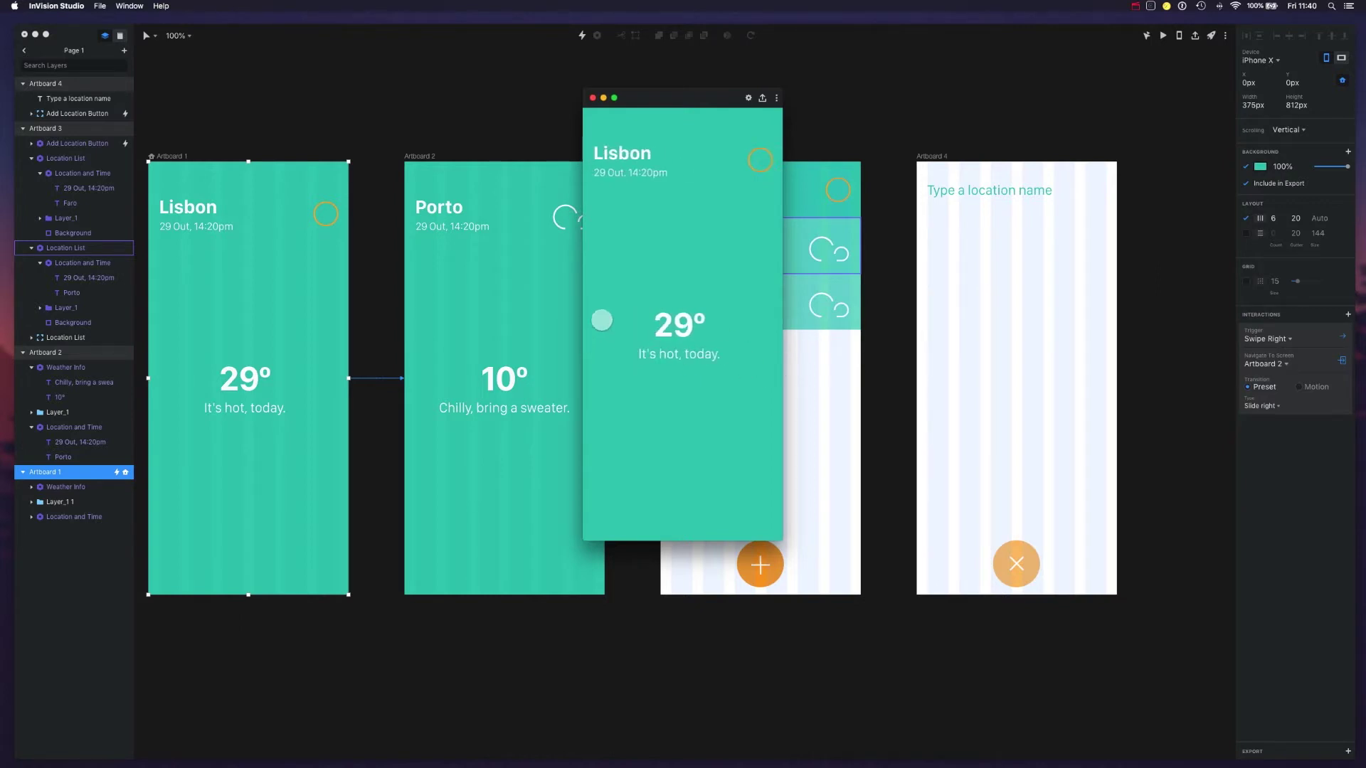
left_click(592, 97)
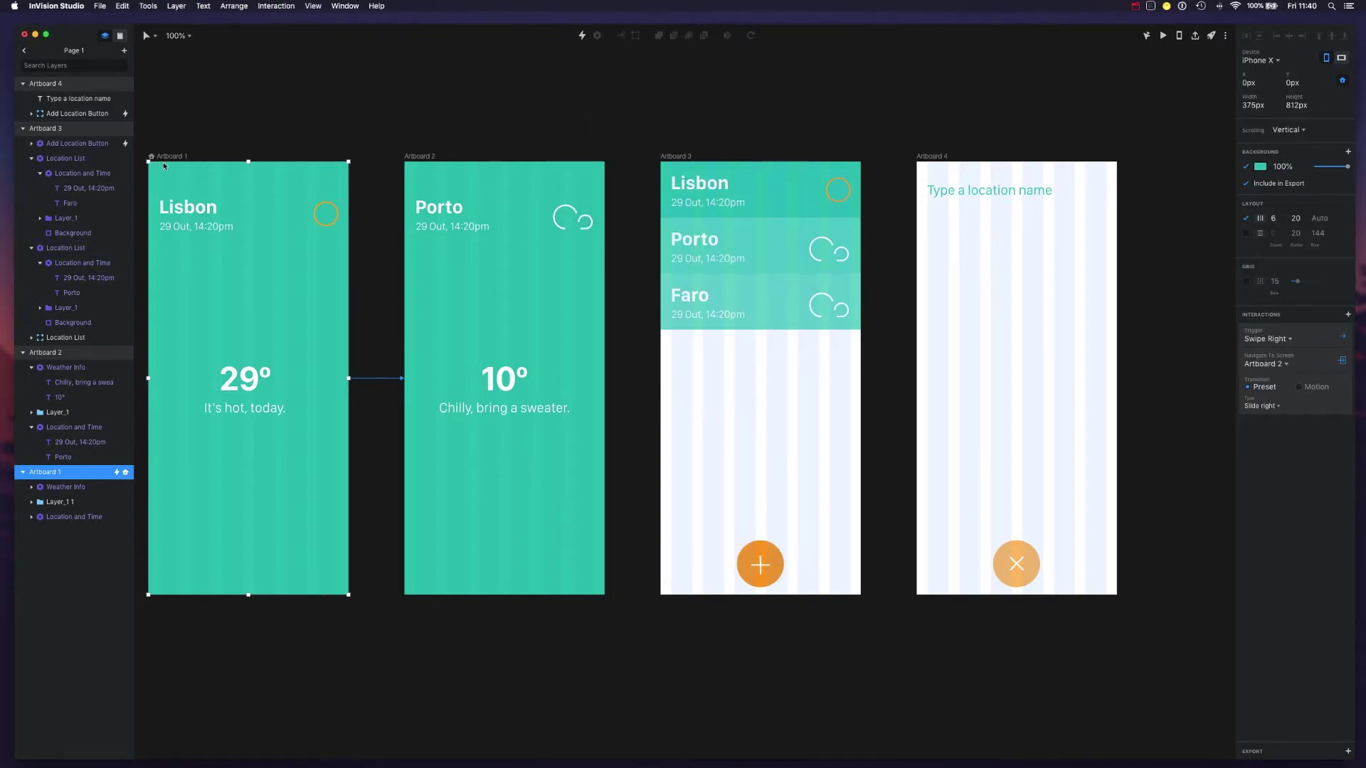
Set Artboard 1's background to light orange #ffbf69 and change its swipe transition to Slide left
left_click(1263, 167)
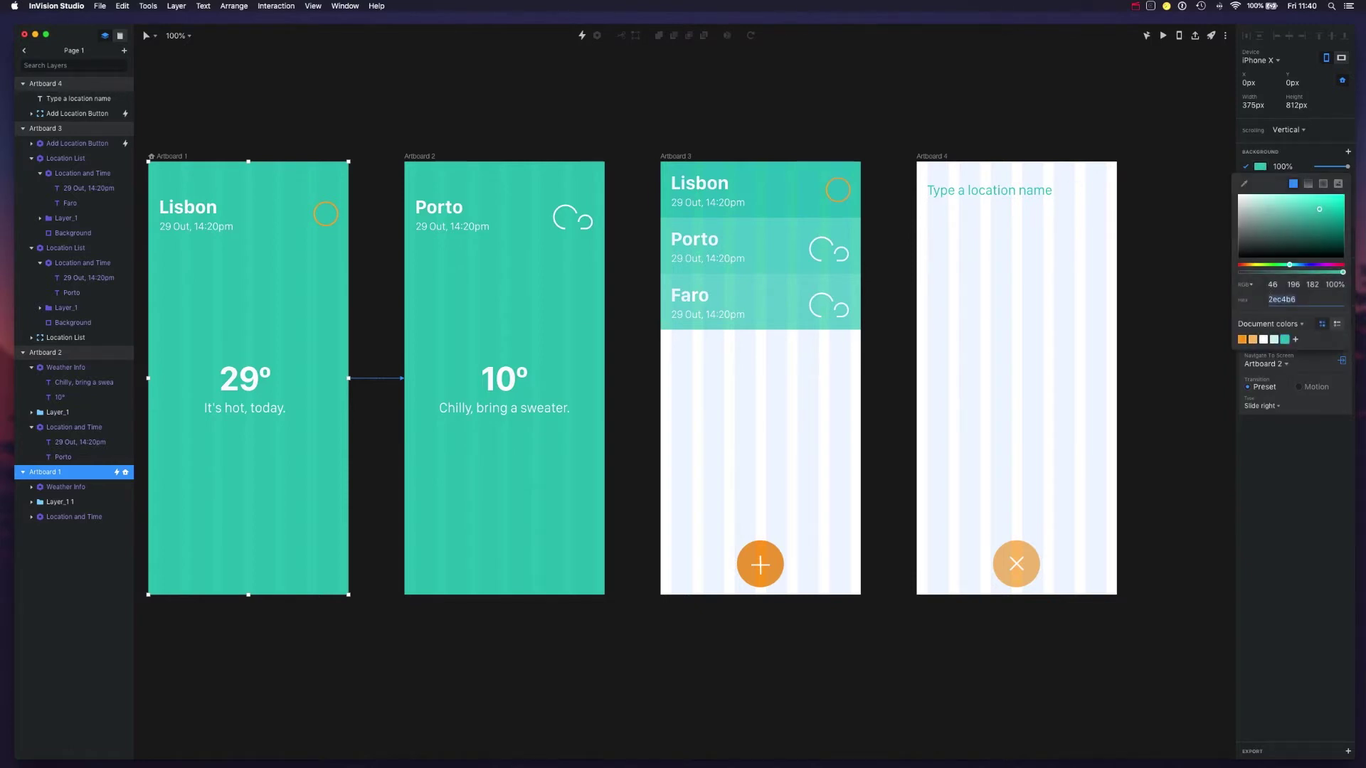
left_click(1242, 340)
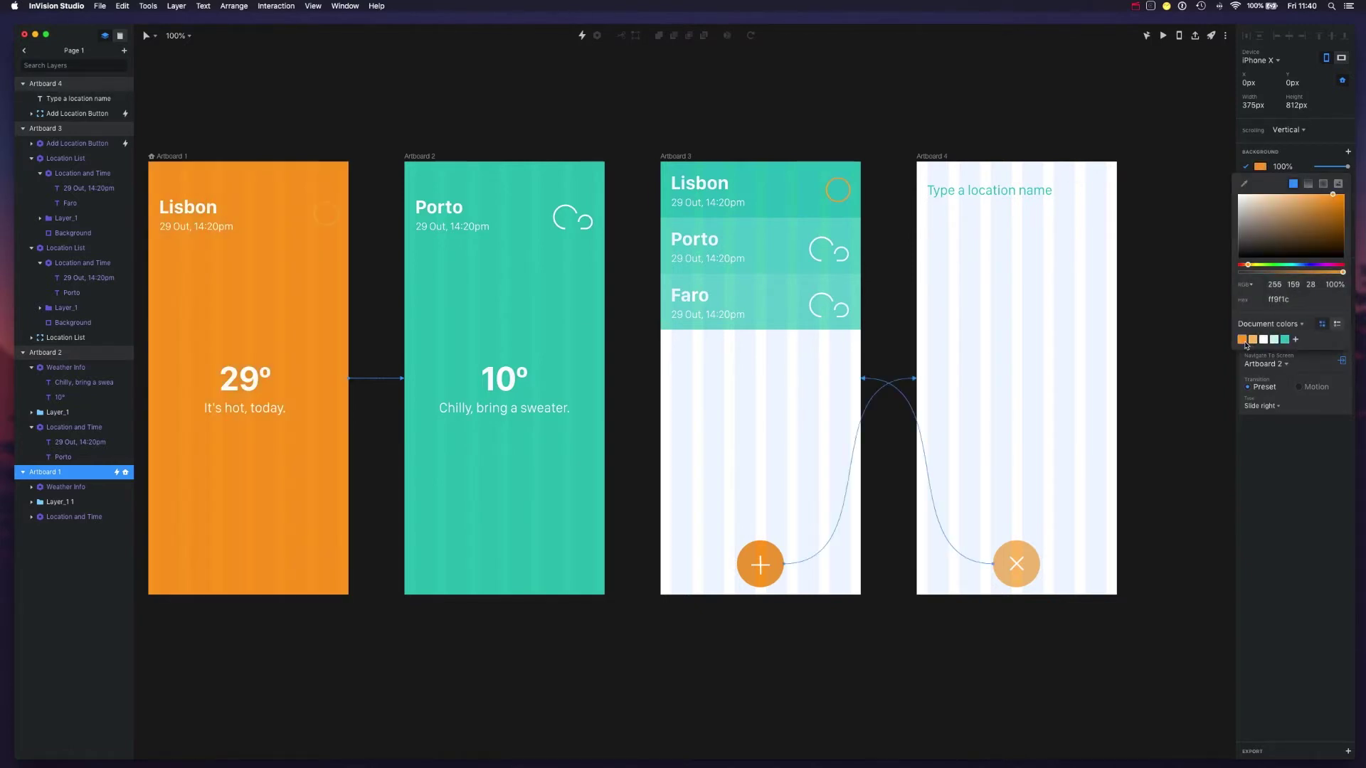
left_click(1253, 340)
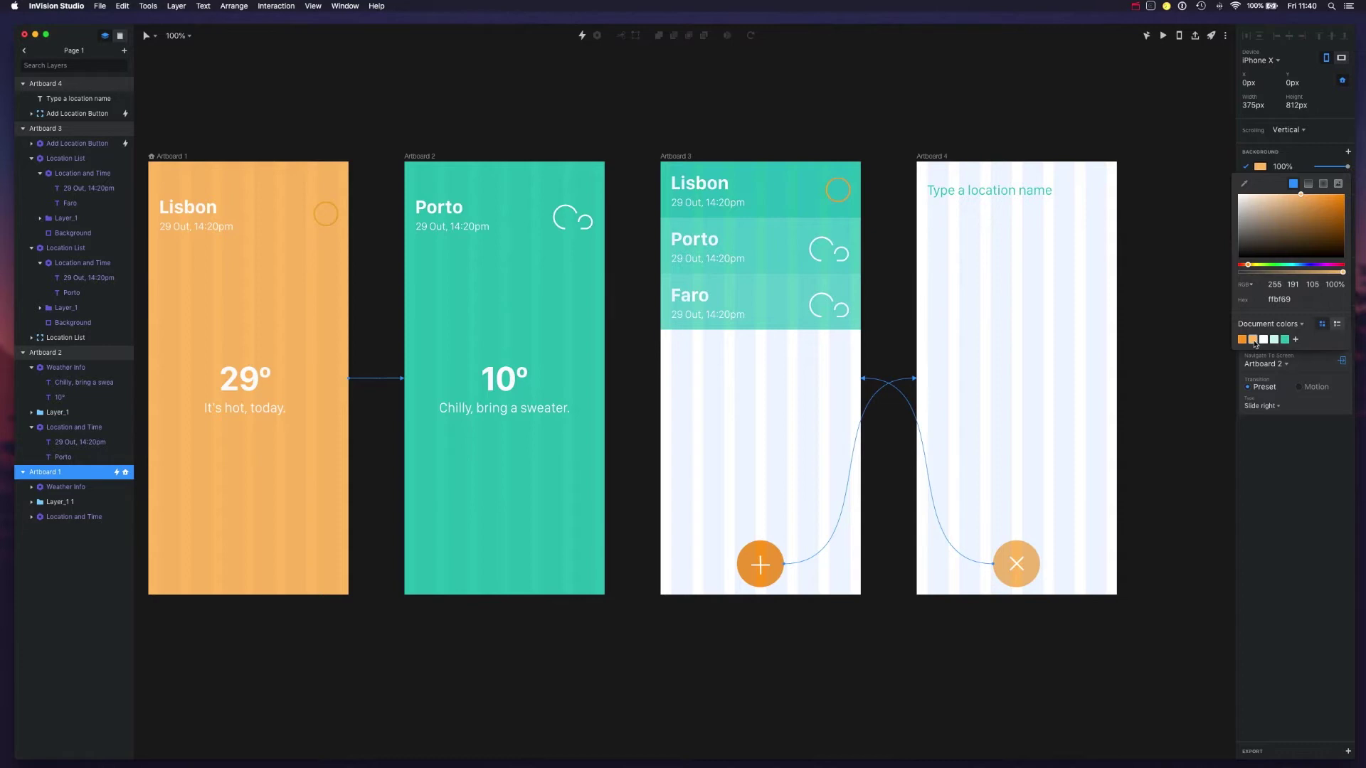
left_click(308, 156)
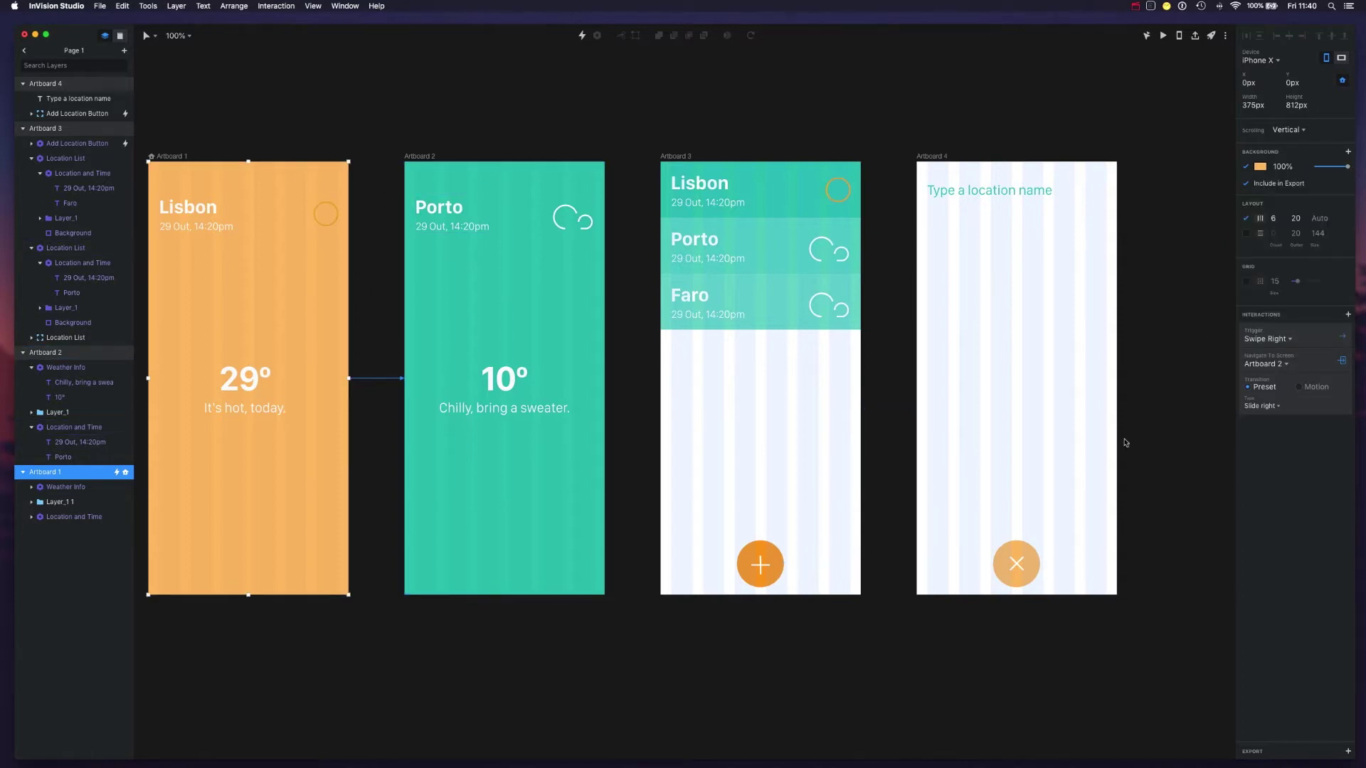
left_click(1260, 407)
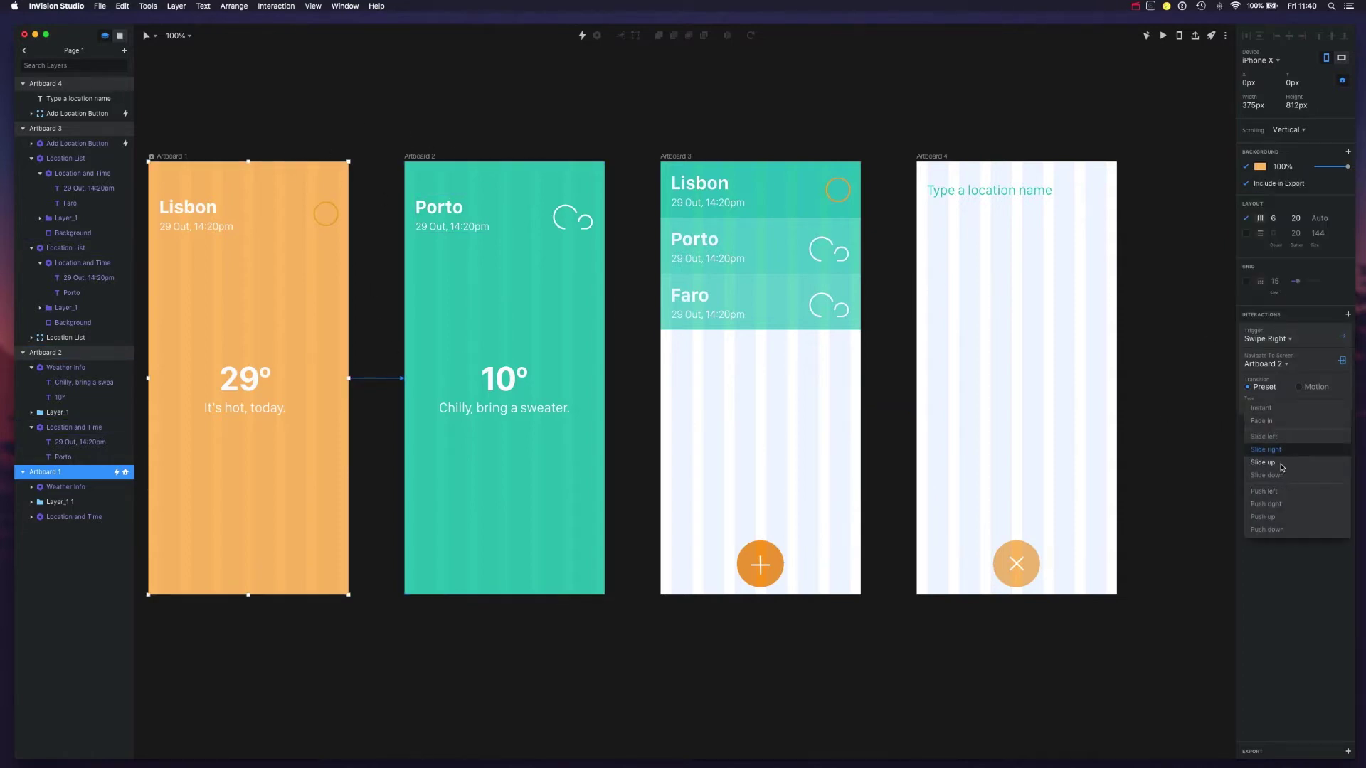
left_click(1287, 439)
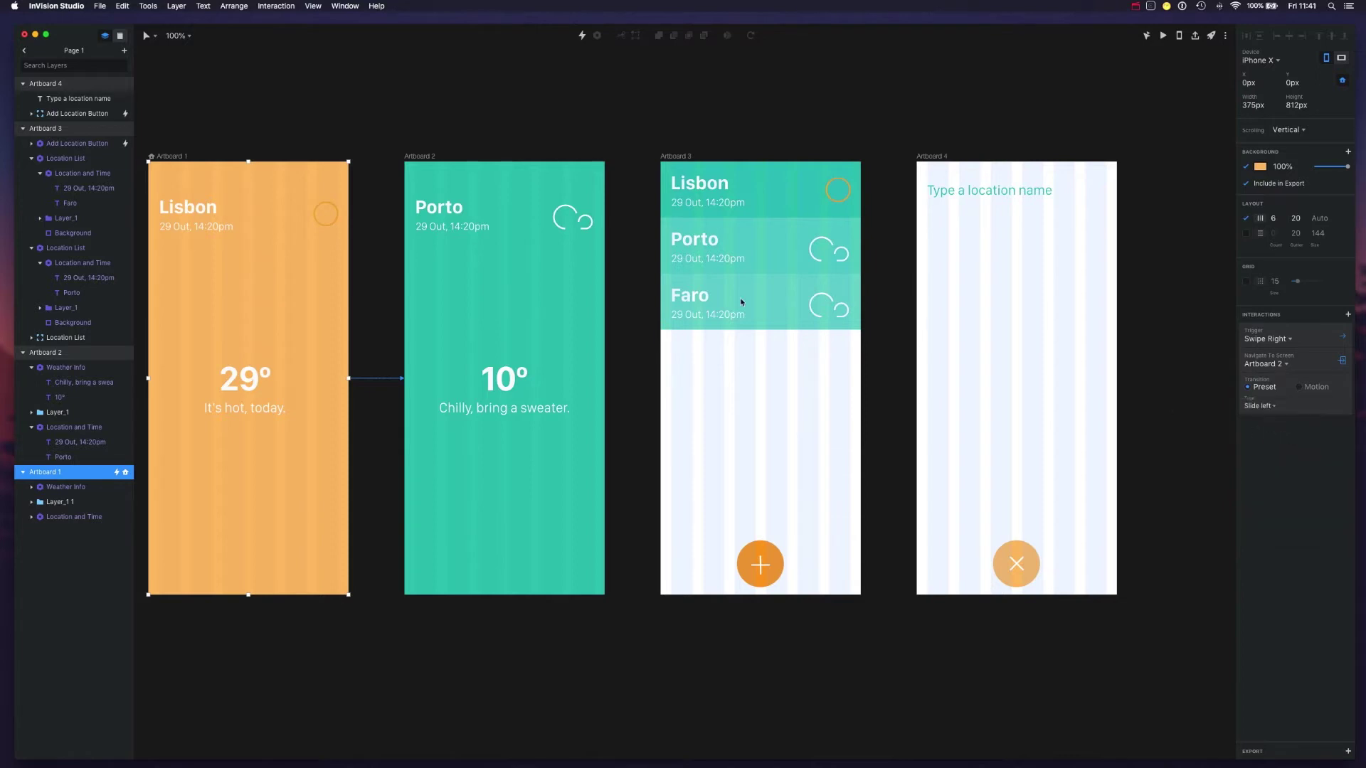
Give the Porto artboard a Swipe Left interaction back to Artboard 1 with a Slide right transition
left_click(425, 163)
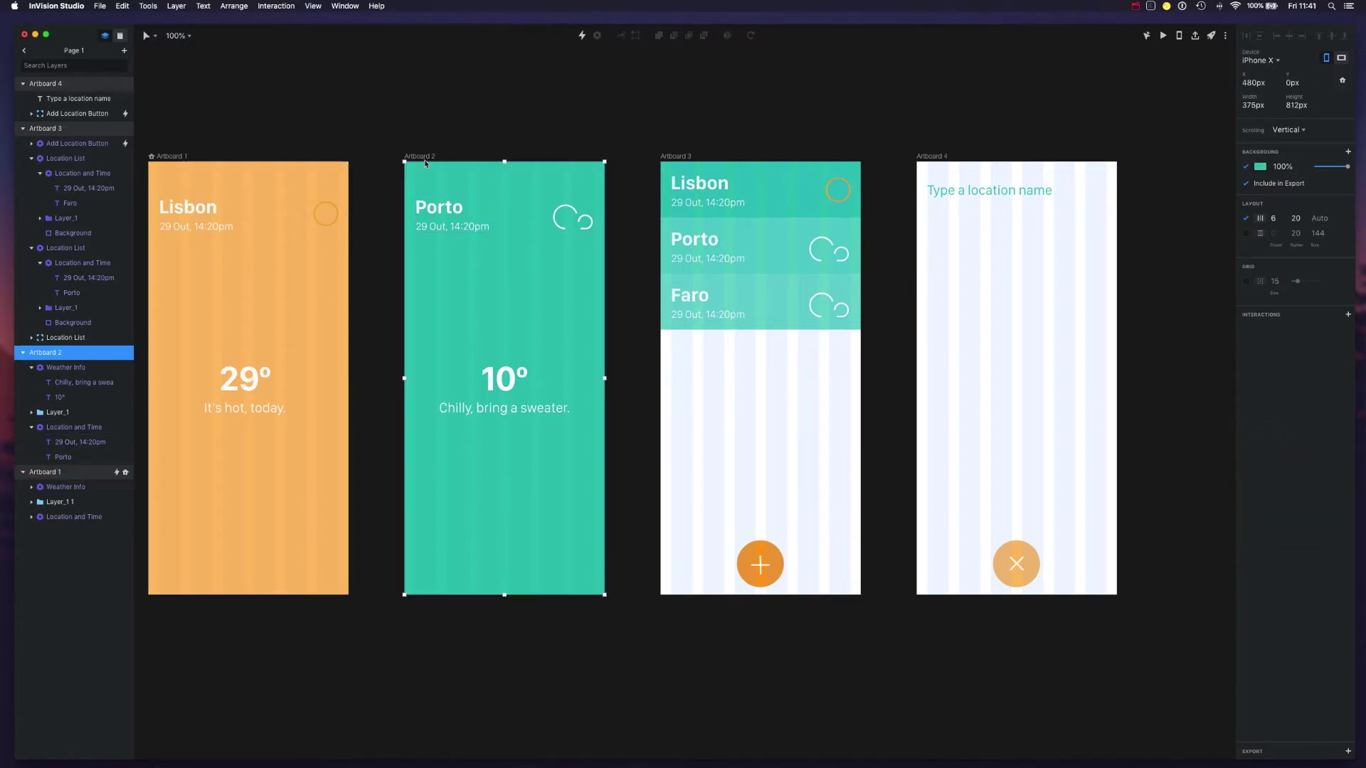
left_click(1261, 313)
left_click(1263, 345)
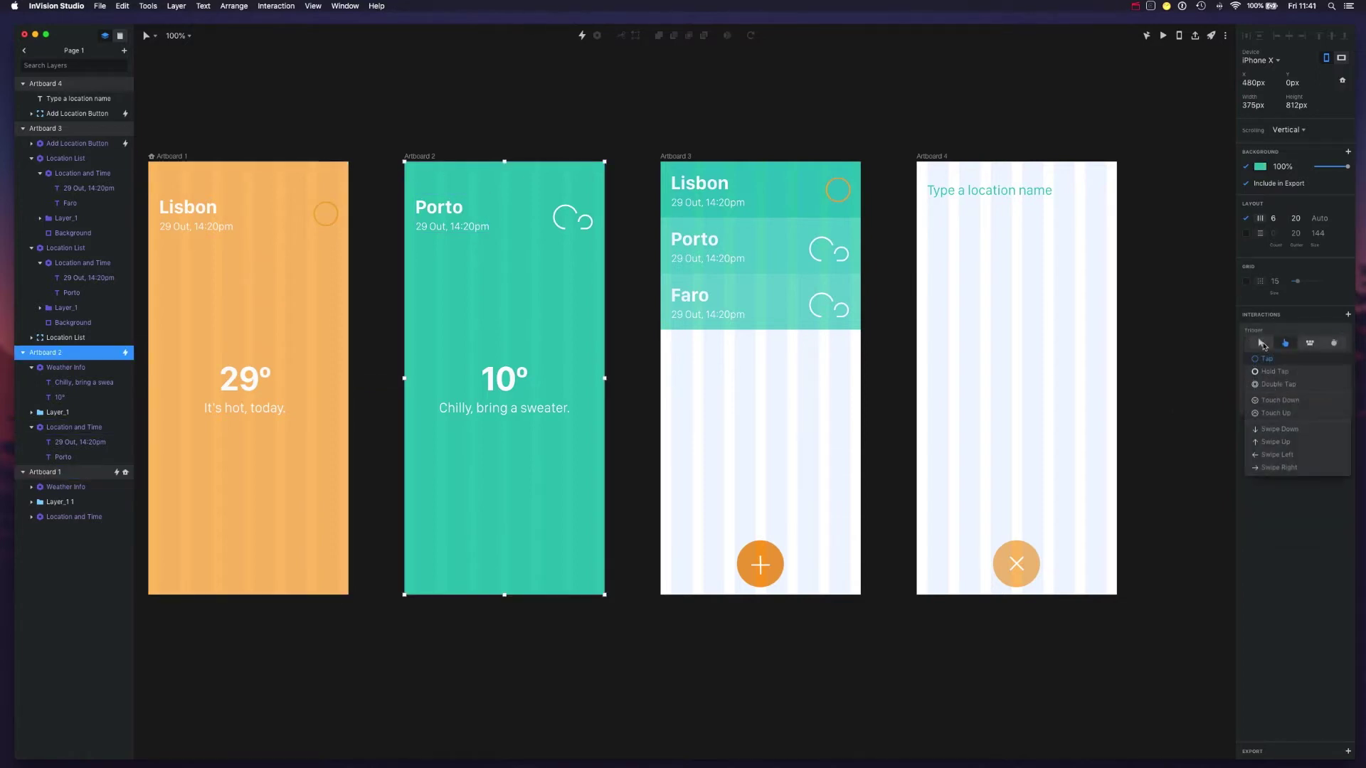
left_click(1278, 455)
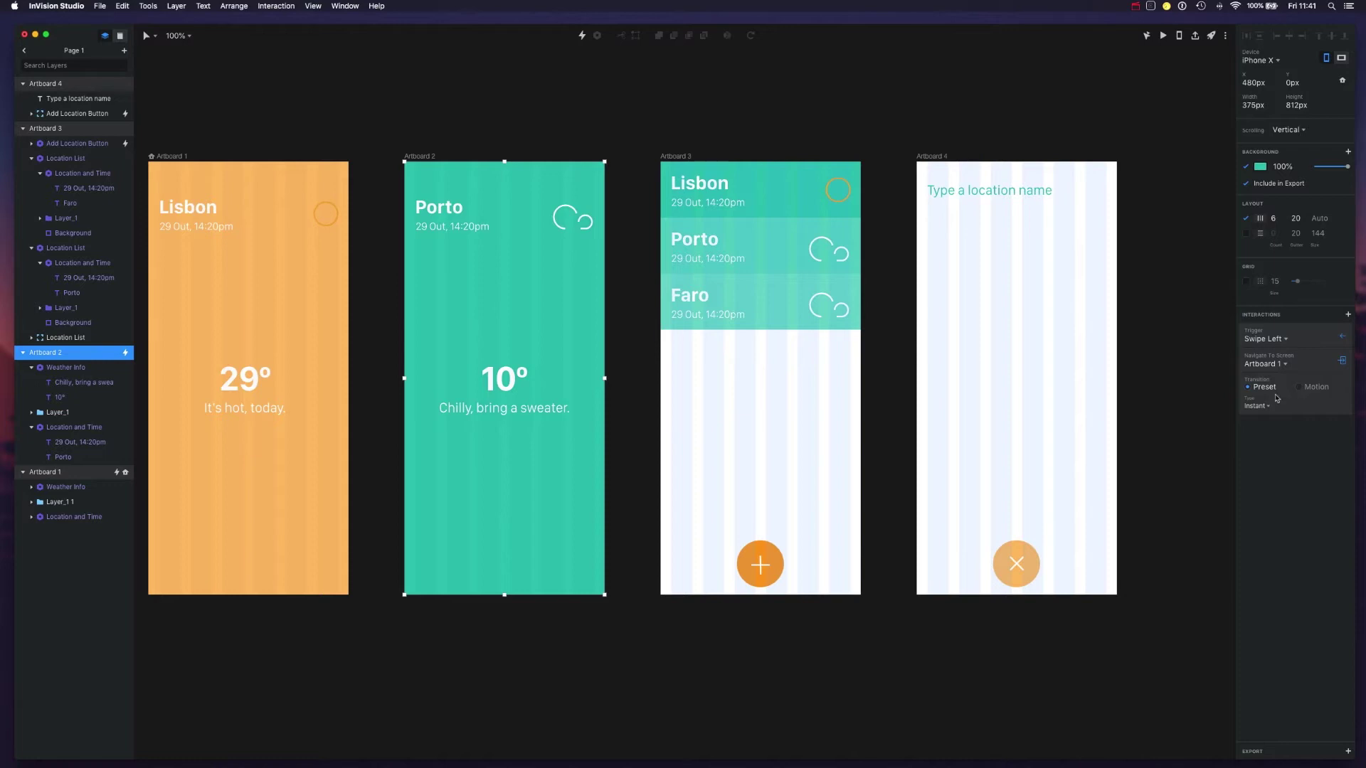
left_click(1270, 407)
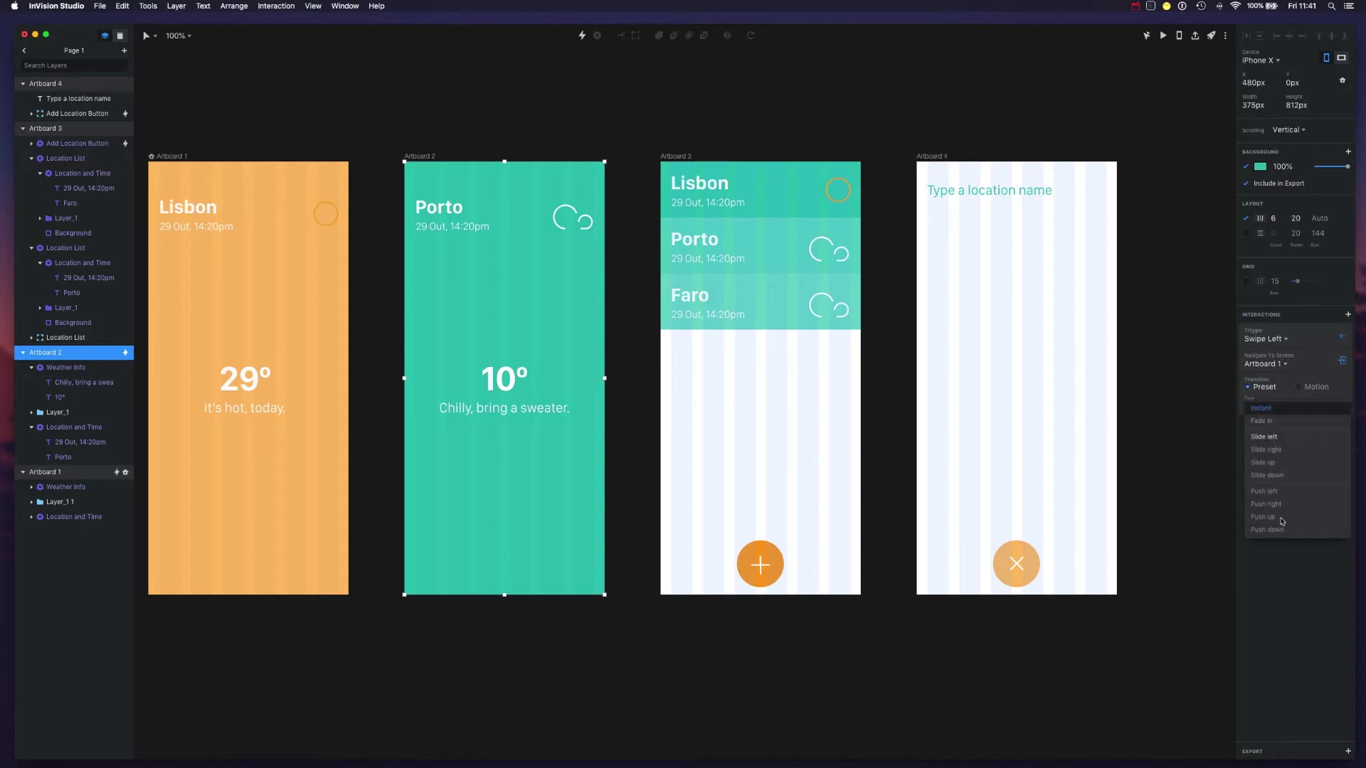
left_click(1294, 451)
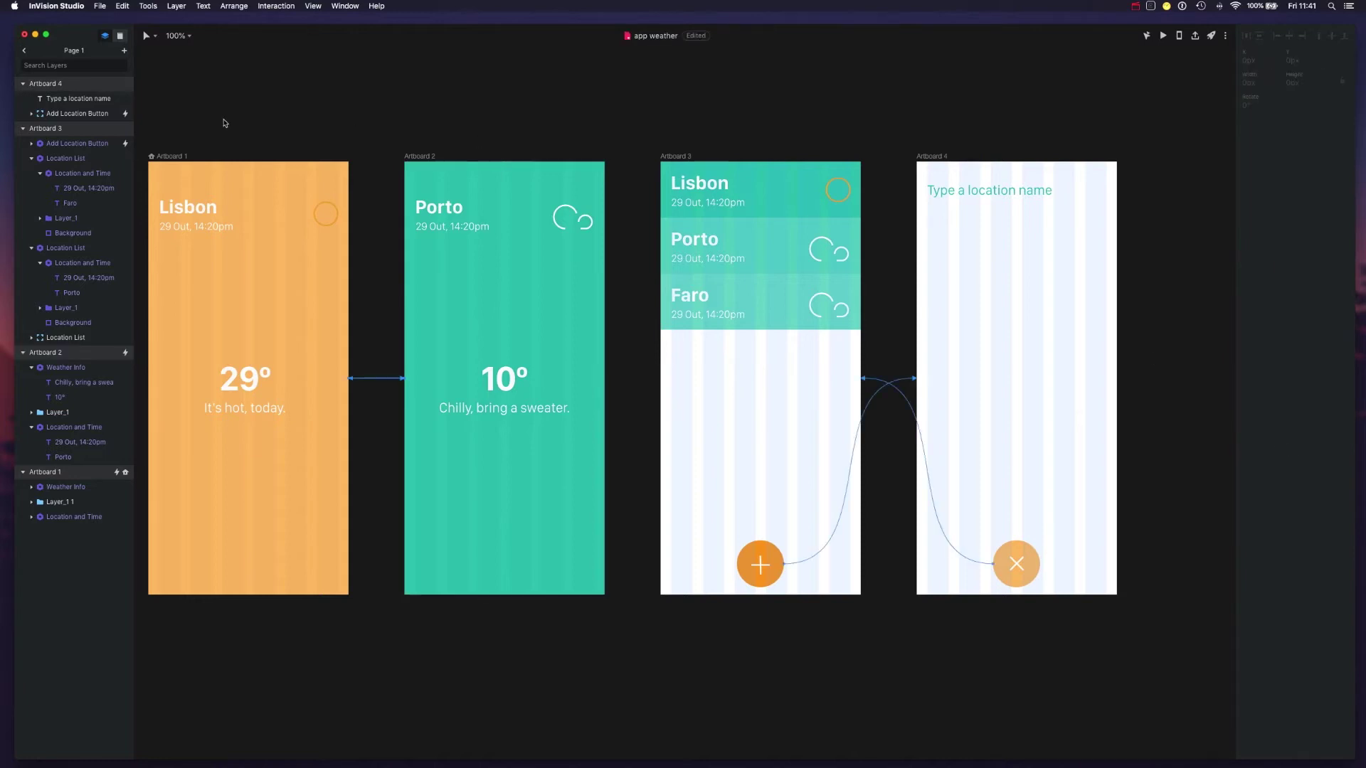
left_click(171, 156)
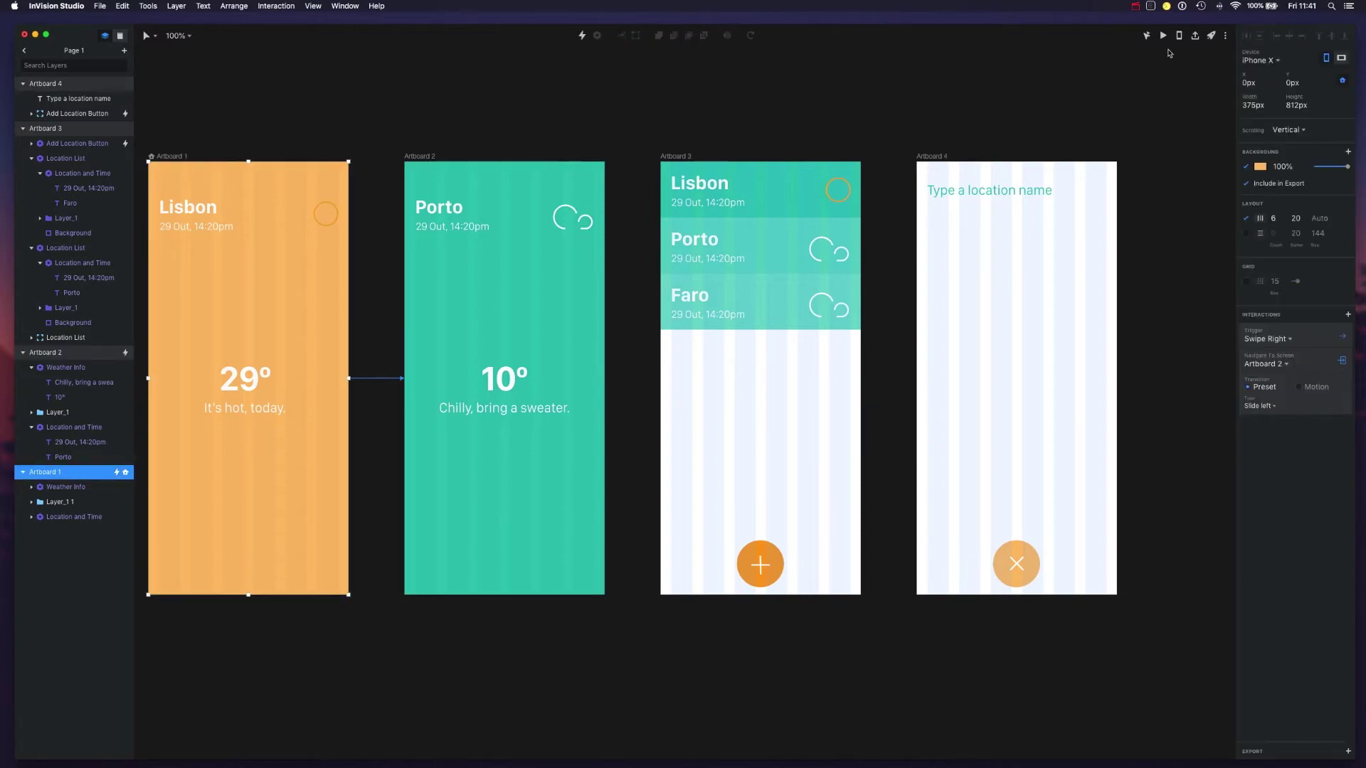
left_click(1163, 35)
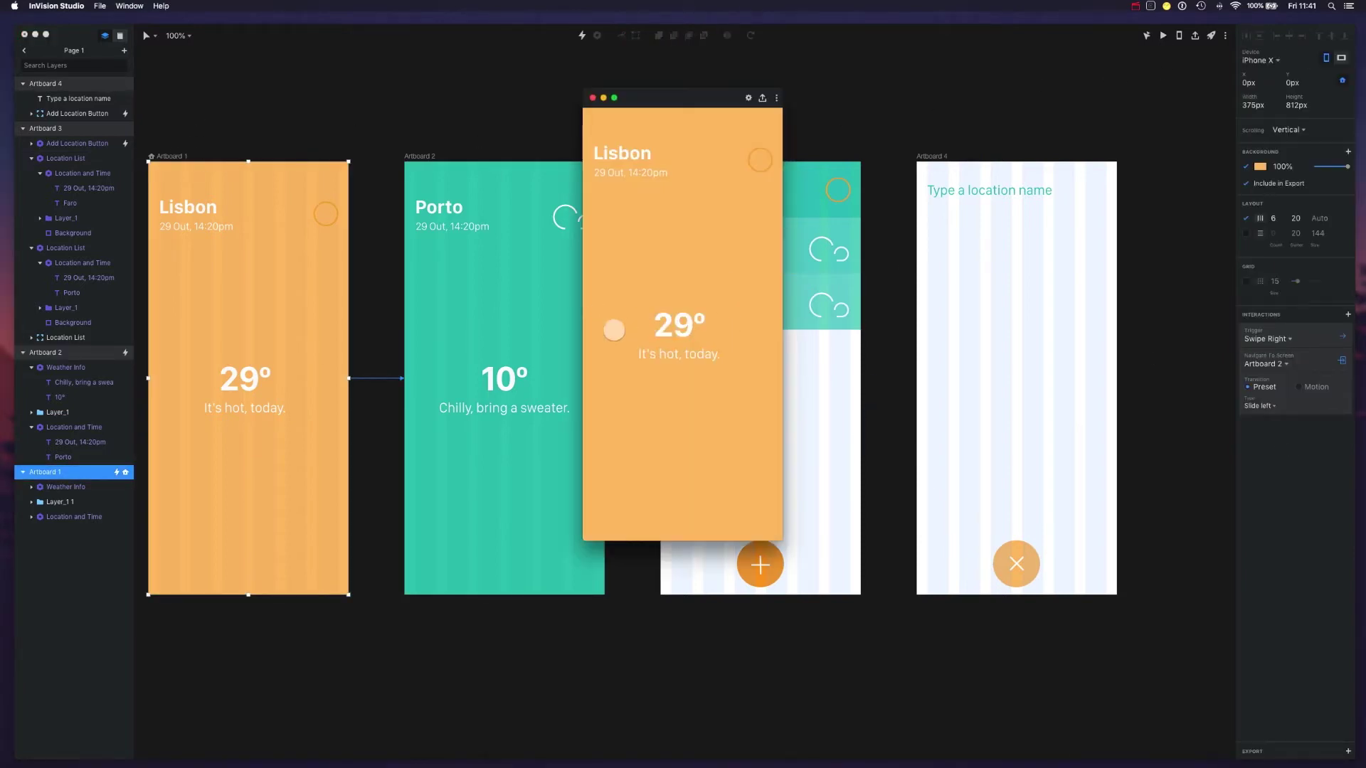
left_click_drag(612, 323, 711, 341)
left_click_drag(612, 334, 690, 239)
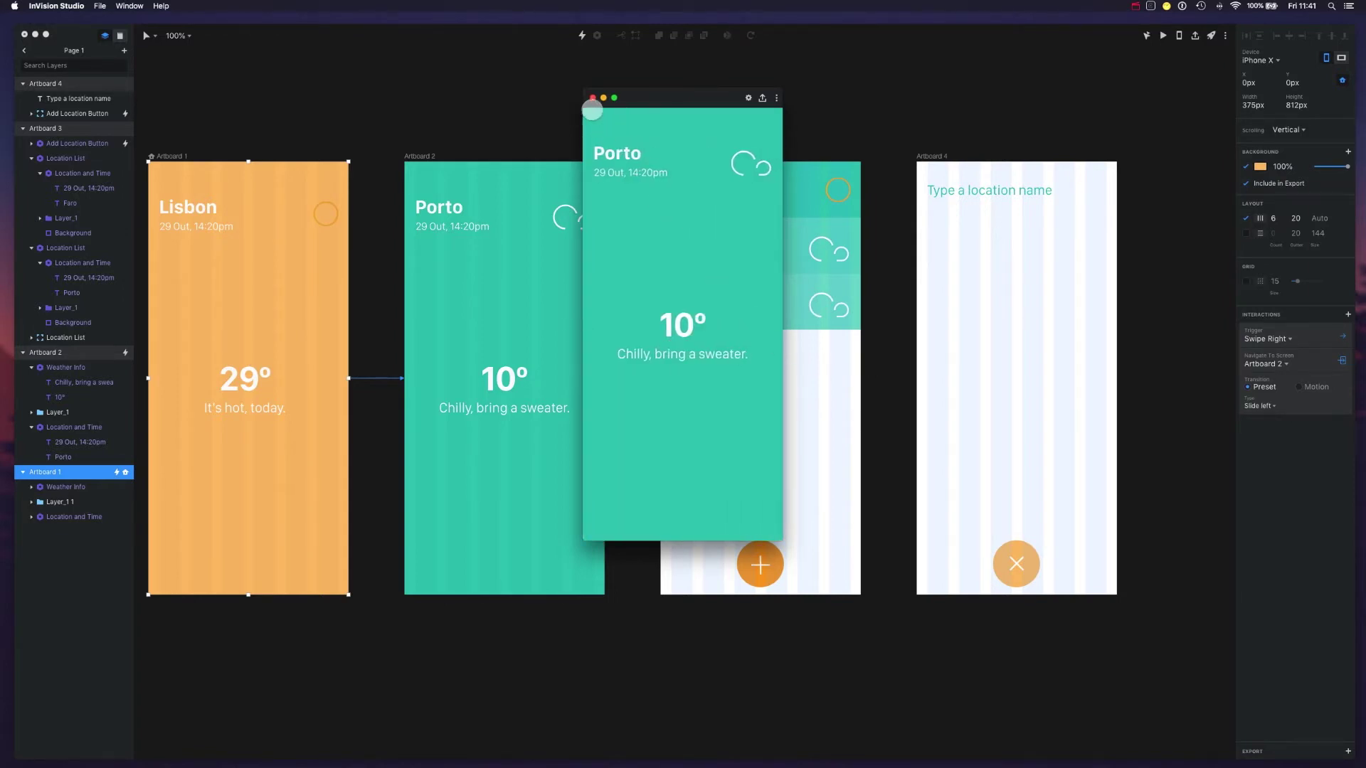
left_click_drag(754, 285, 658, 324)
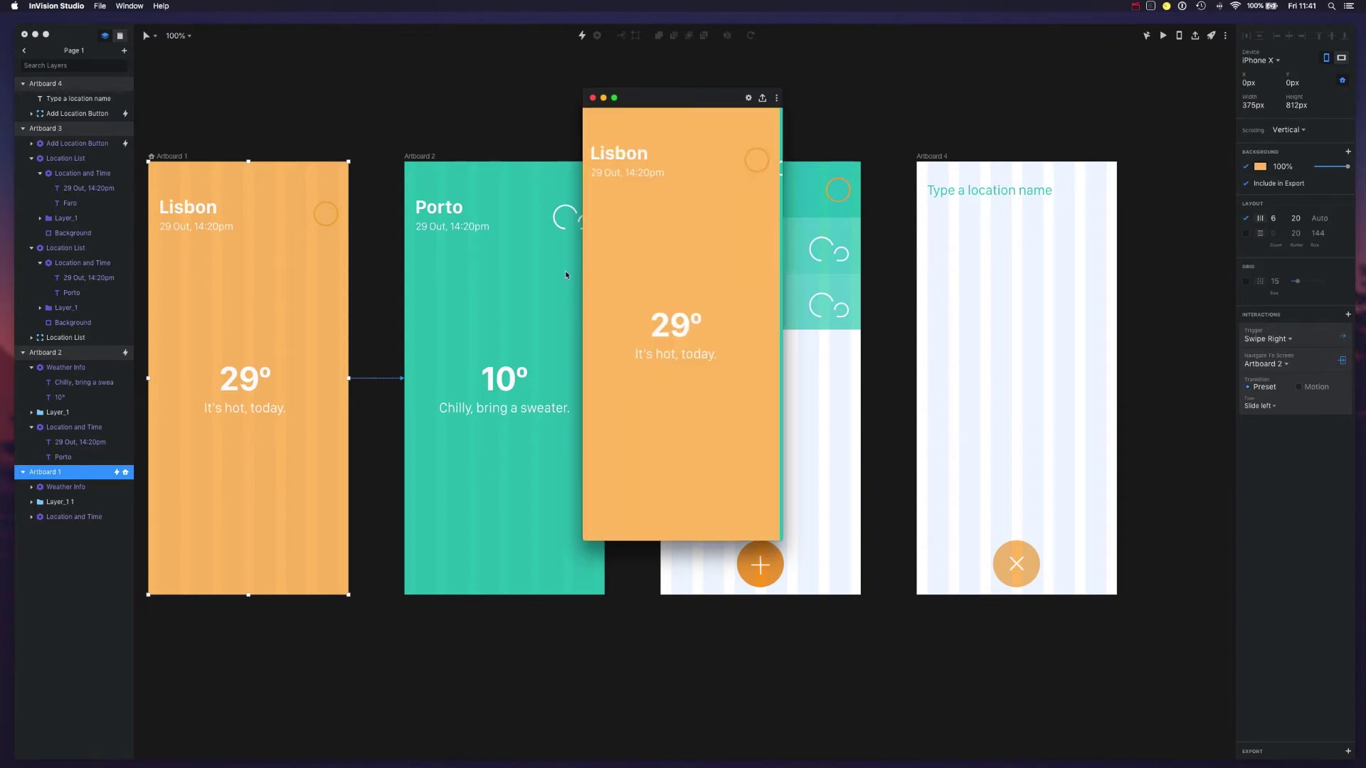
left_click(592, 98)
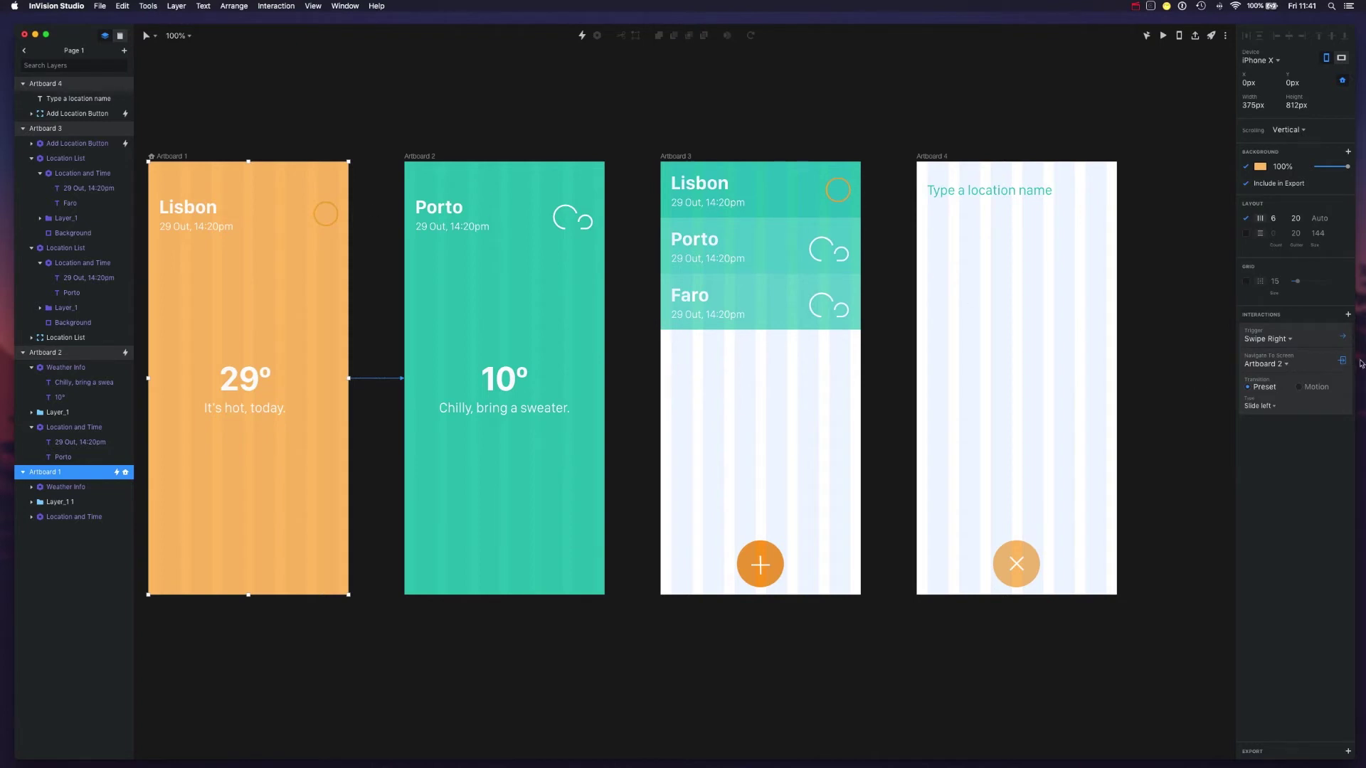
Add a Swipe Up interaction on Lisbon's Artboard 1 that navigates to Artboard 3 with Slide up
left_click(1348, 317)
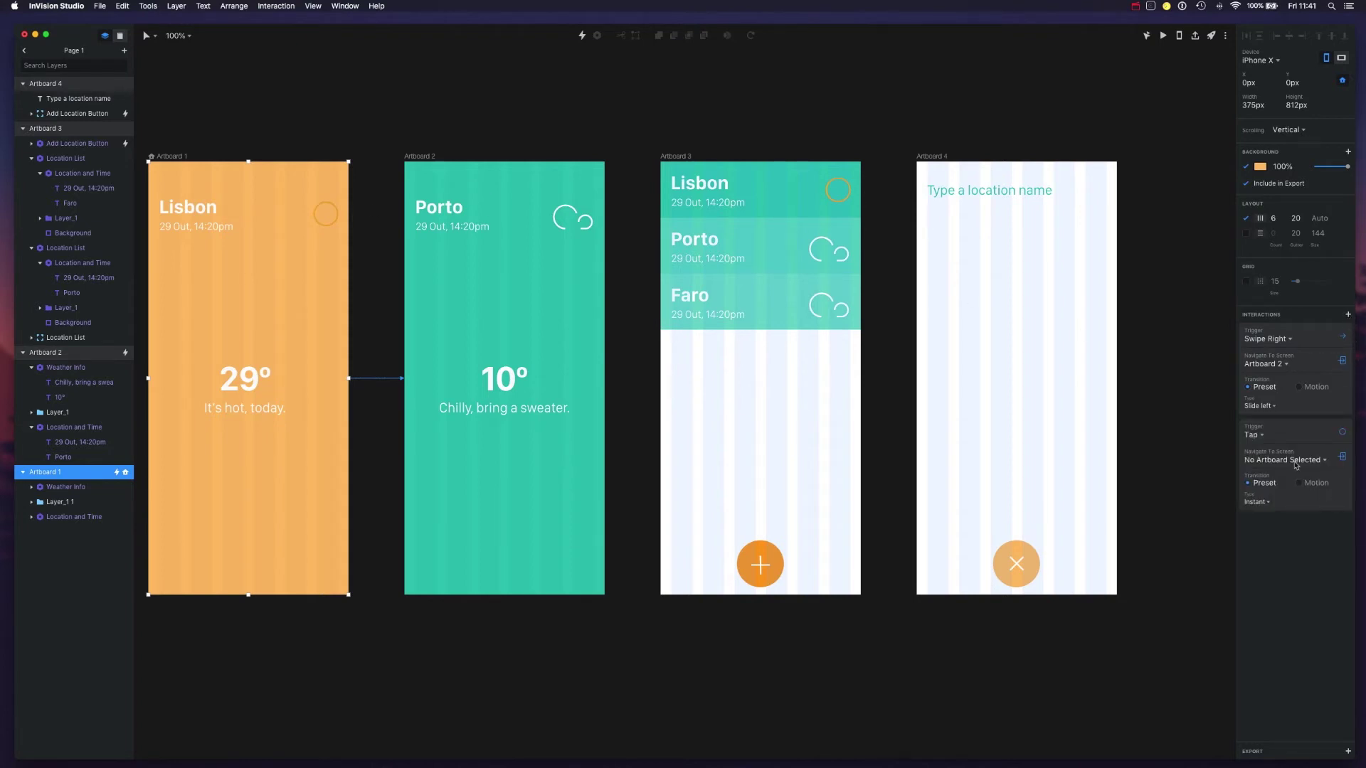
left_click(1285, 439)
left_click(1310, 439)
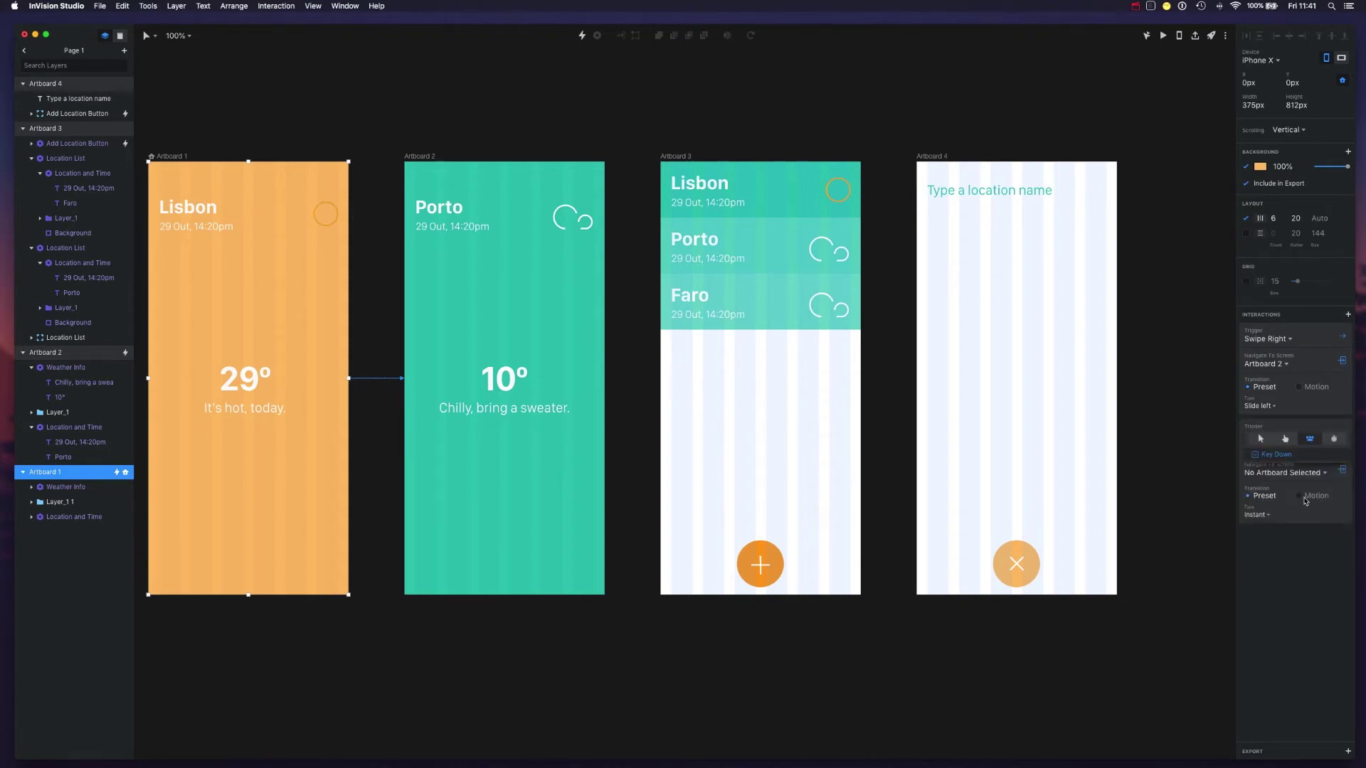
left_click(1285, 439)
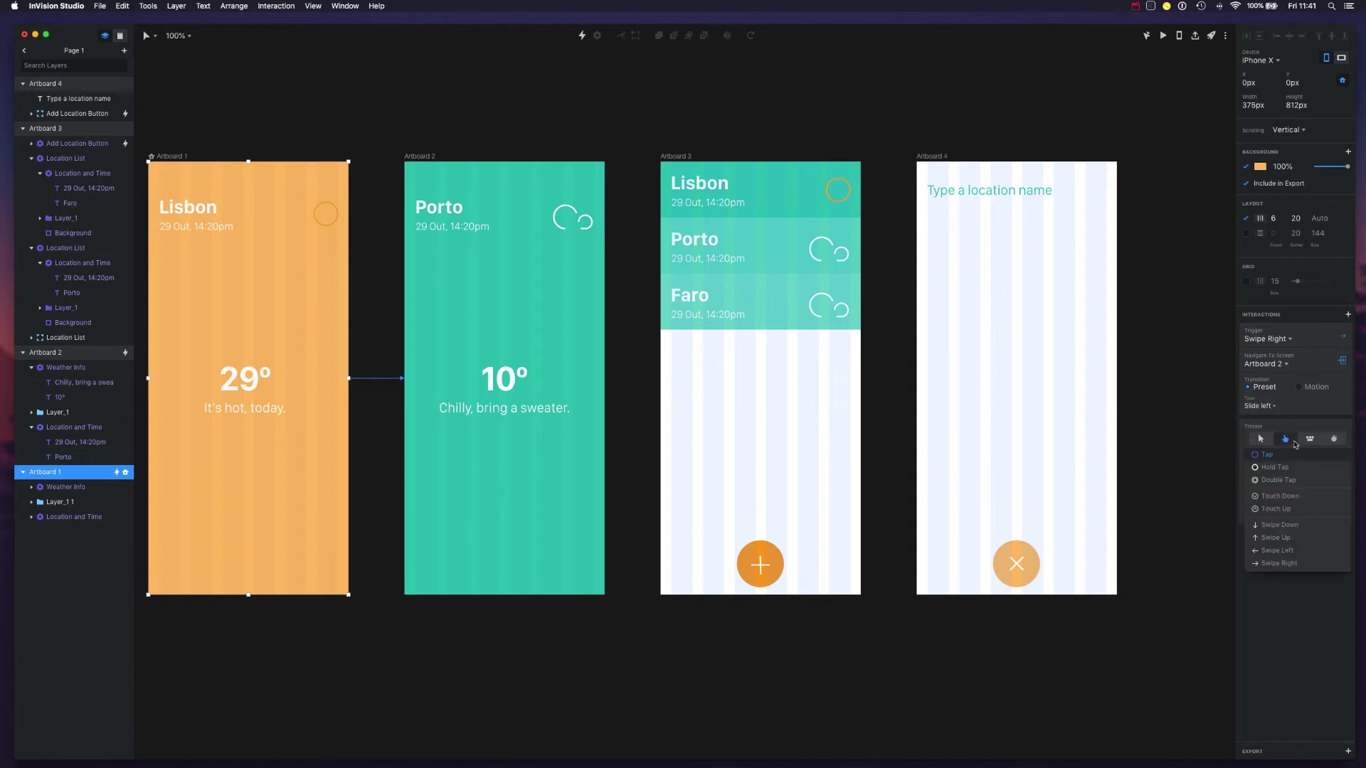
left_click(1275, 538)
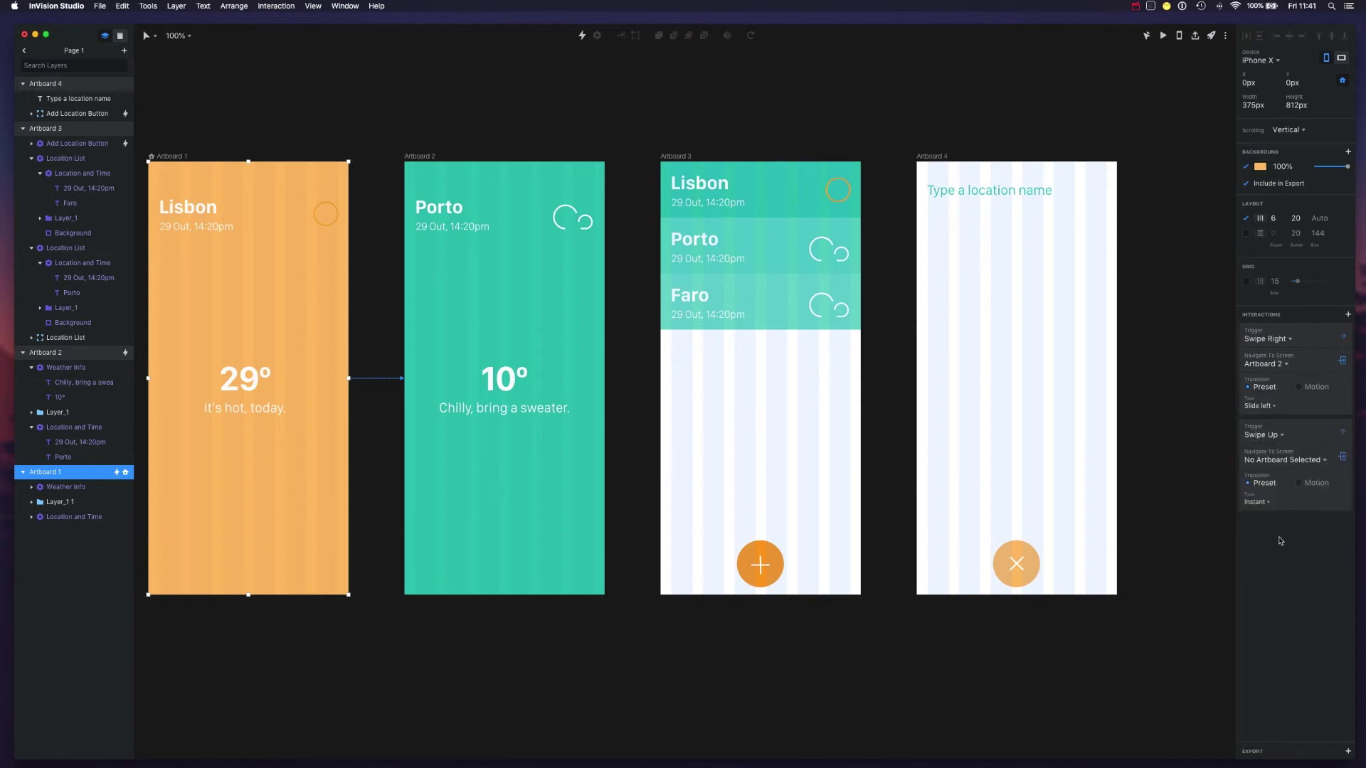
left_click(1273, 503)
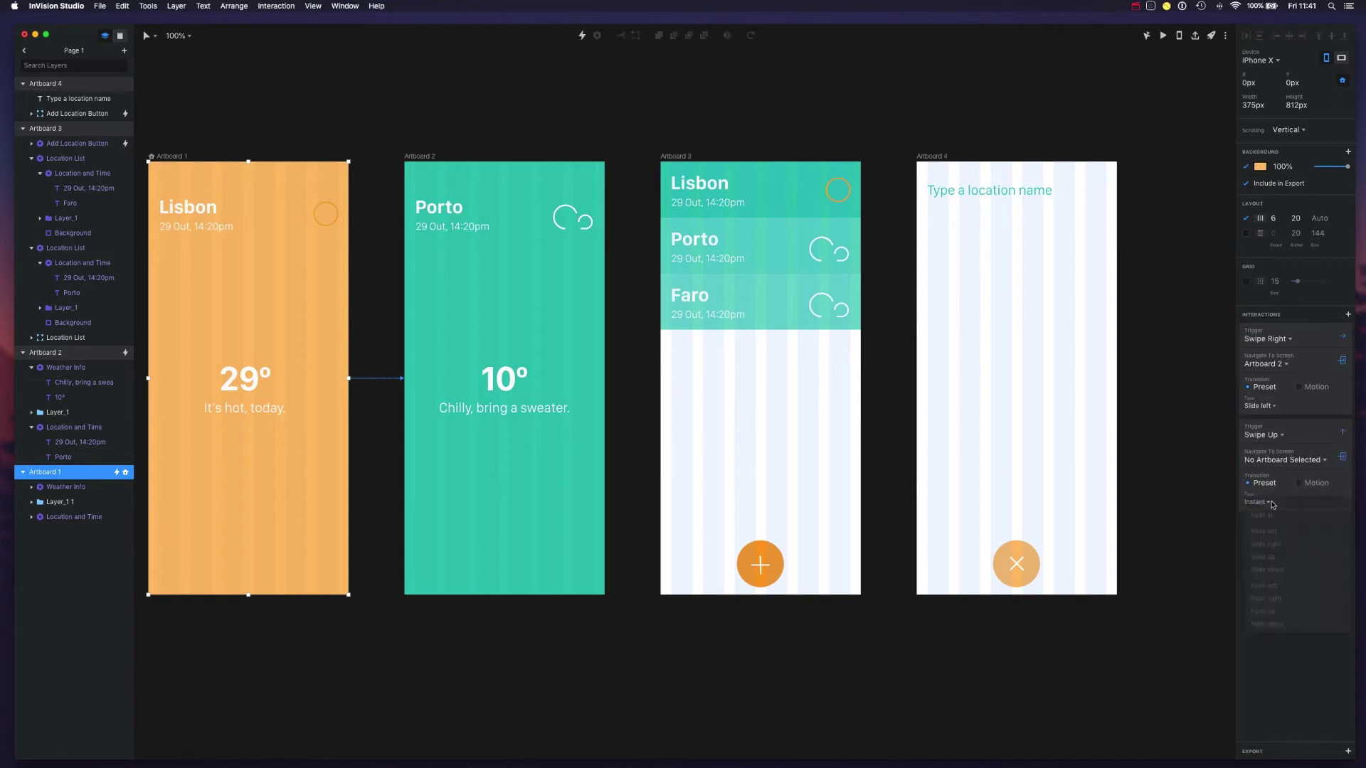
left_click(1302, 464)
left_click(1309, 463)
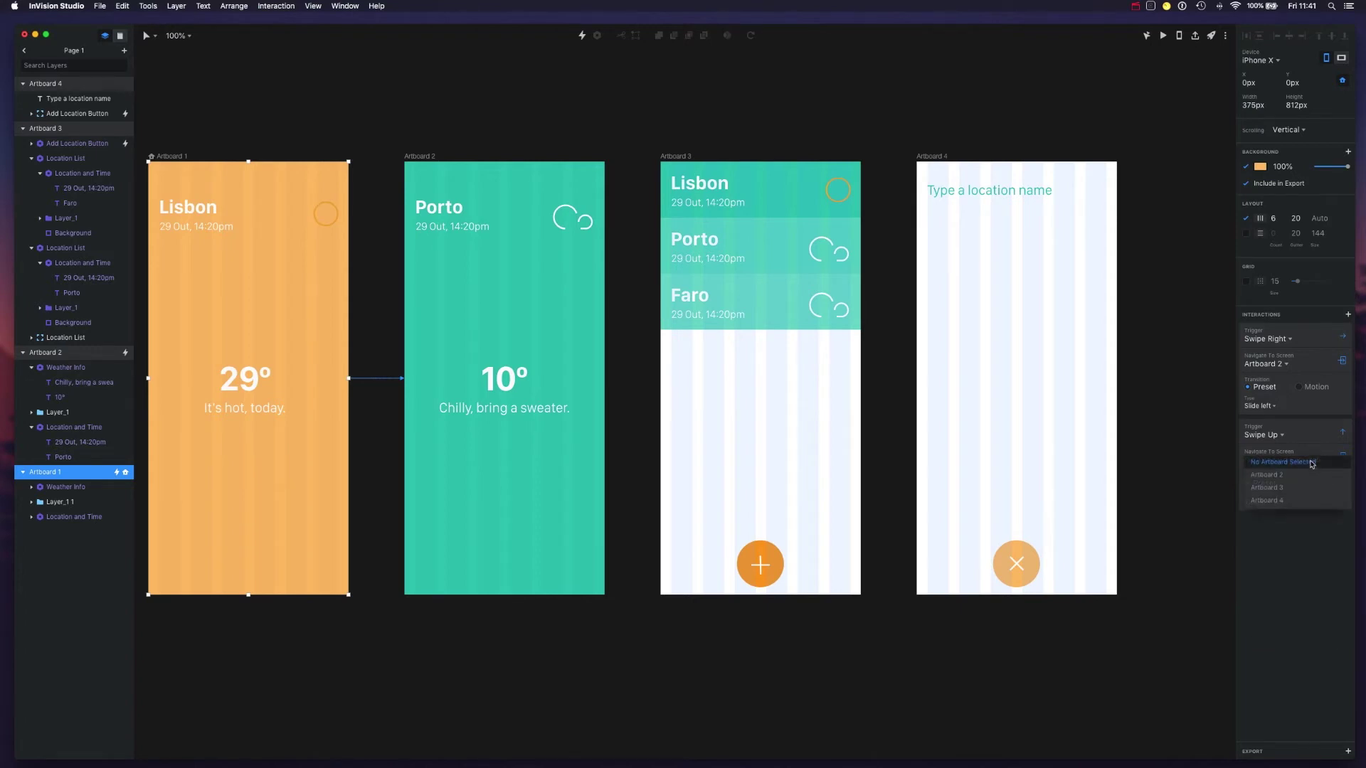
left_click(1269, 487)
left_click(1273, 507)
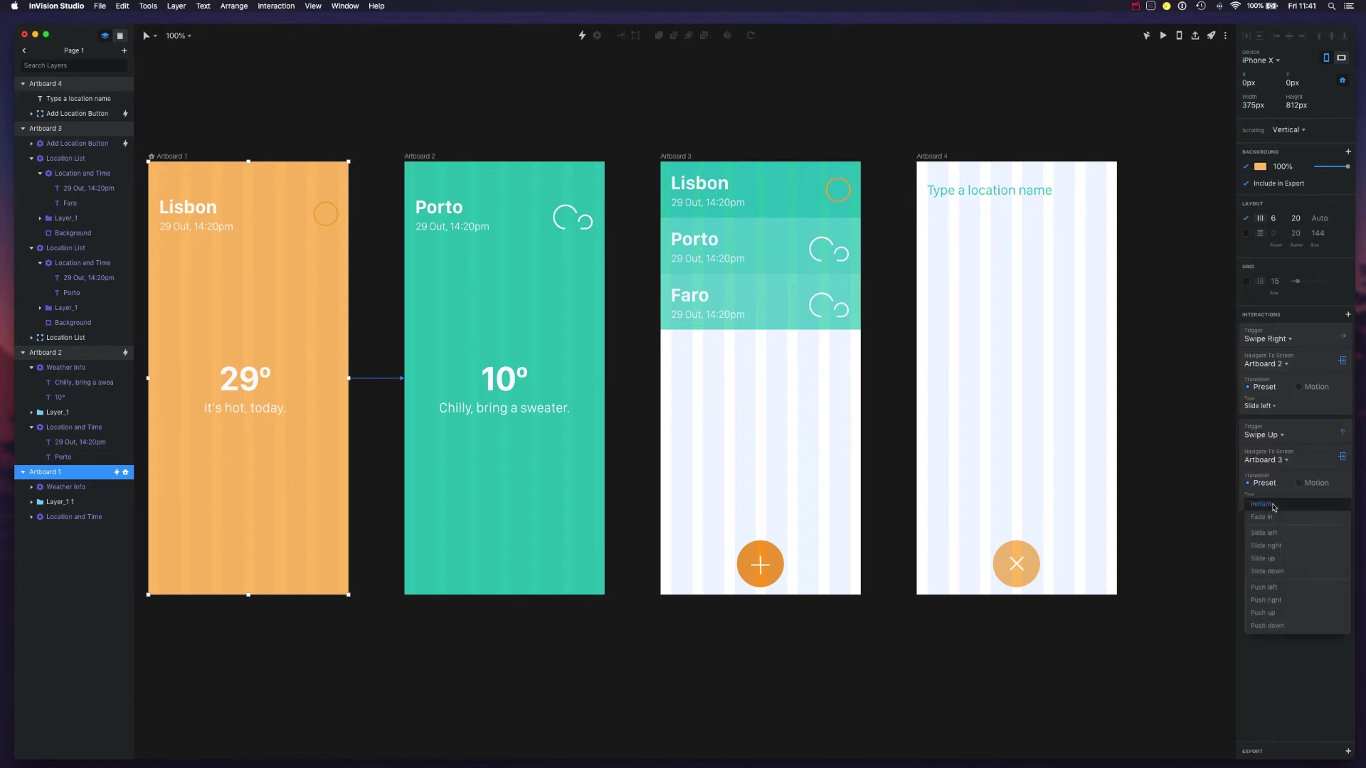
left_click(1288, 559)
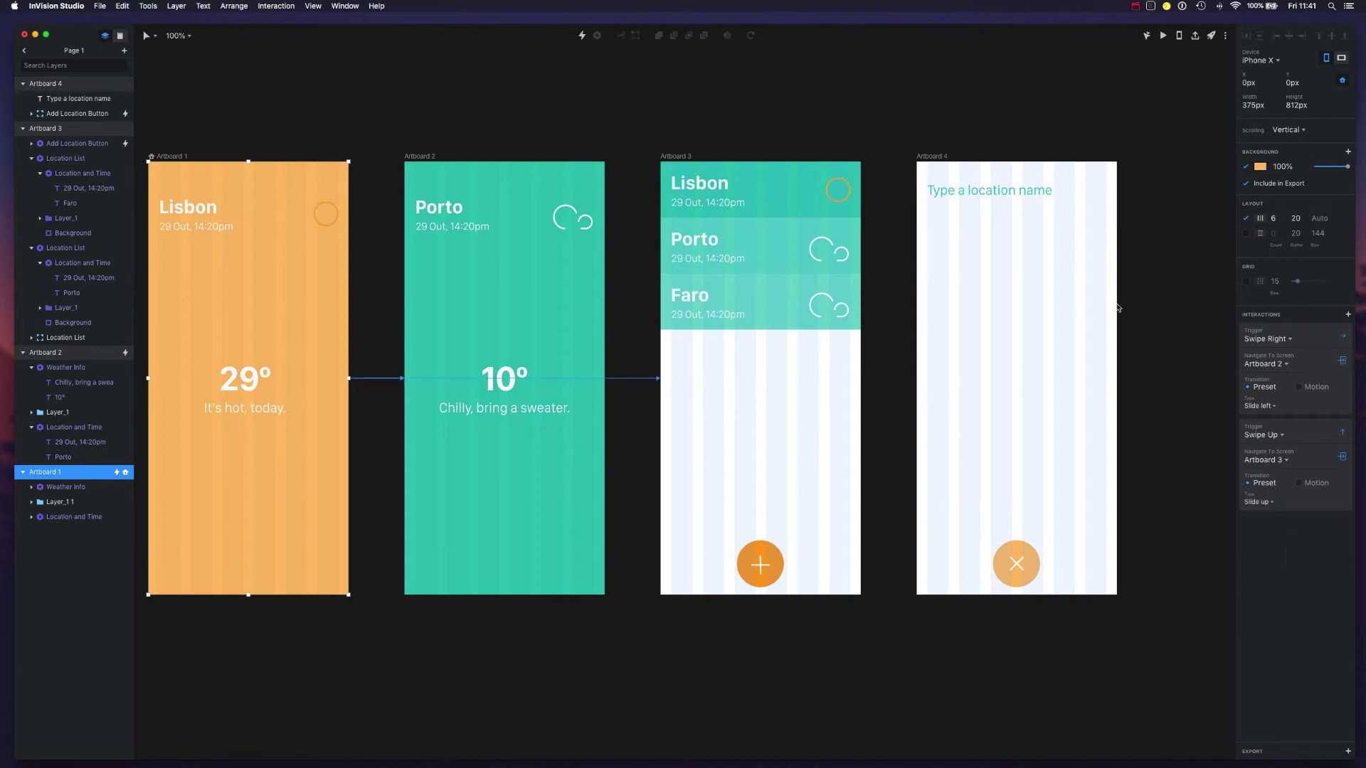
key("Escape")
left_click(1163, 36)
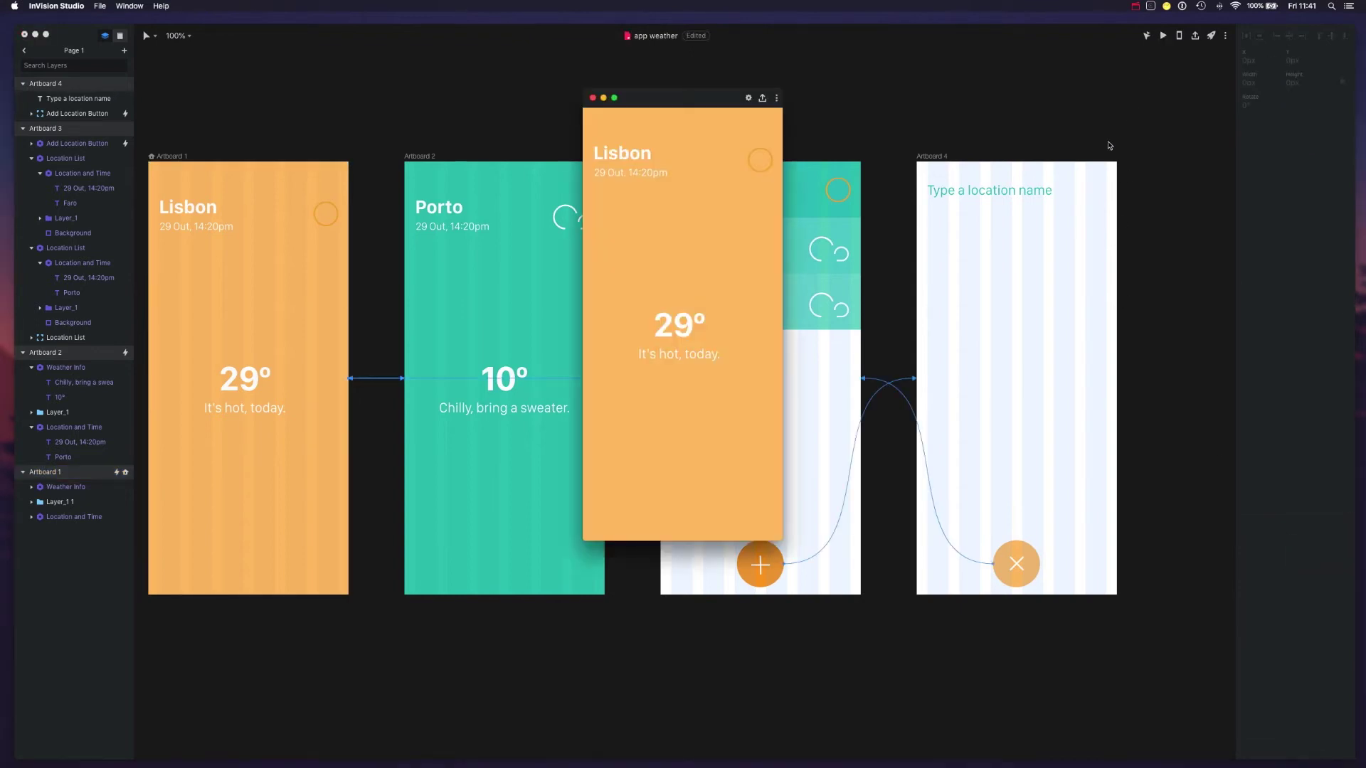
left_click_drag(695, 469, 698, 342)
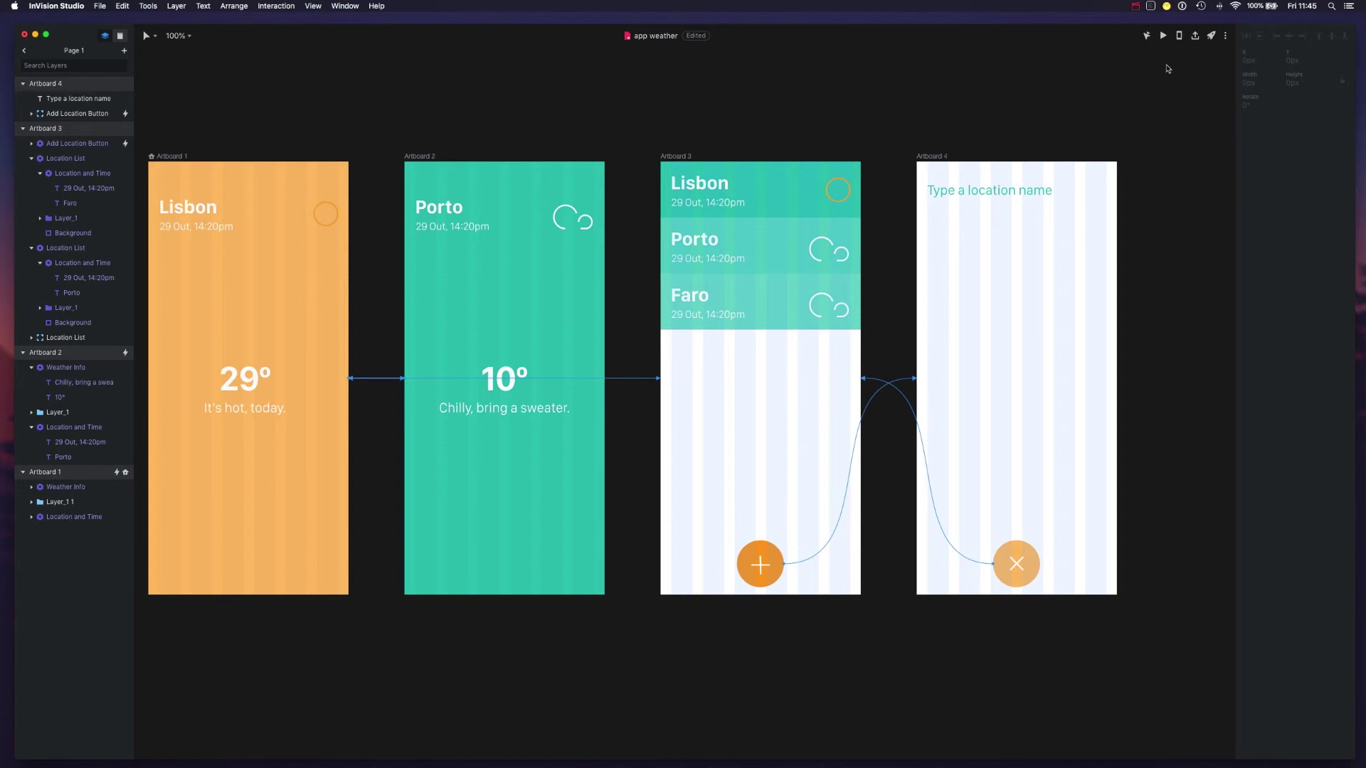
left_click(1180, 40)
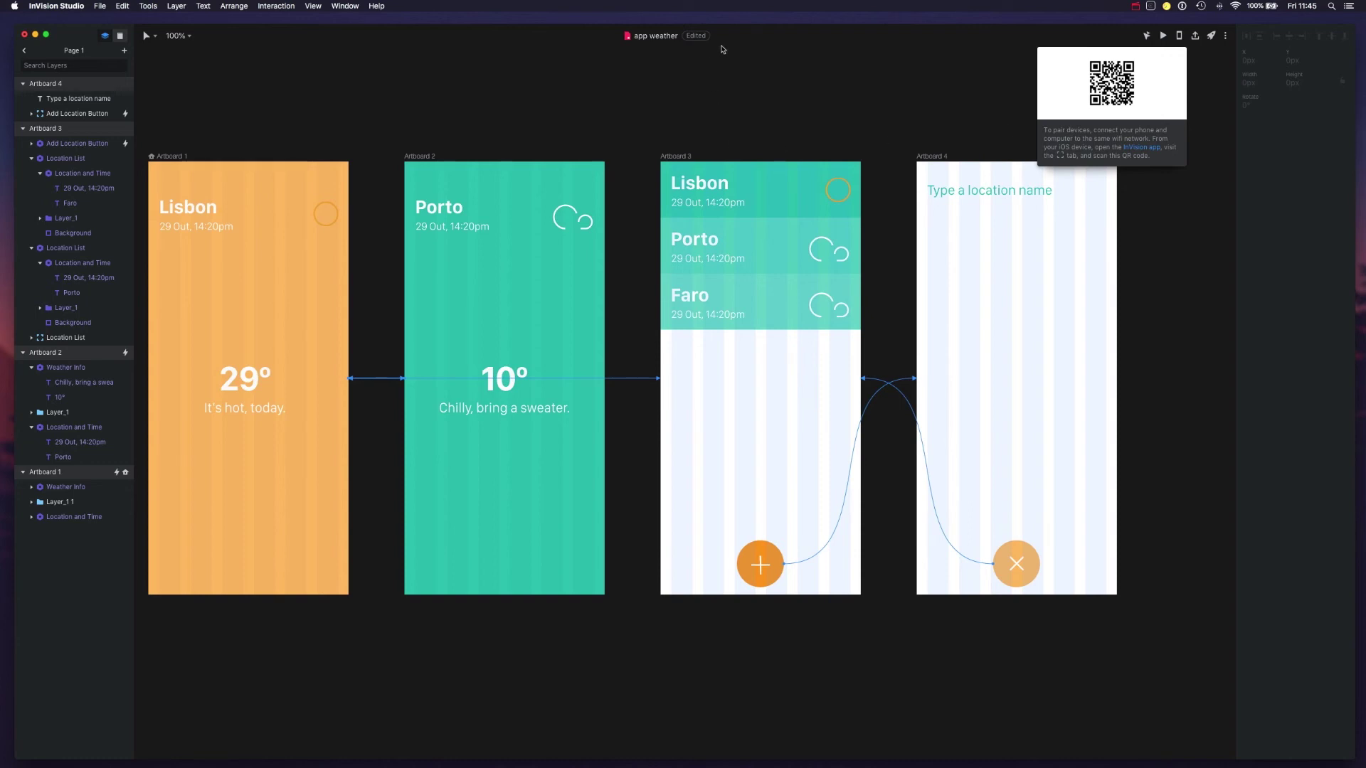
left_click(628, 131)
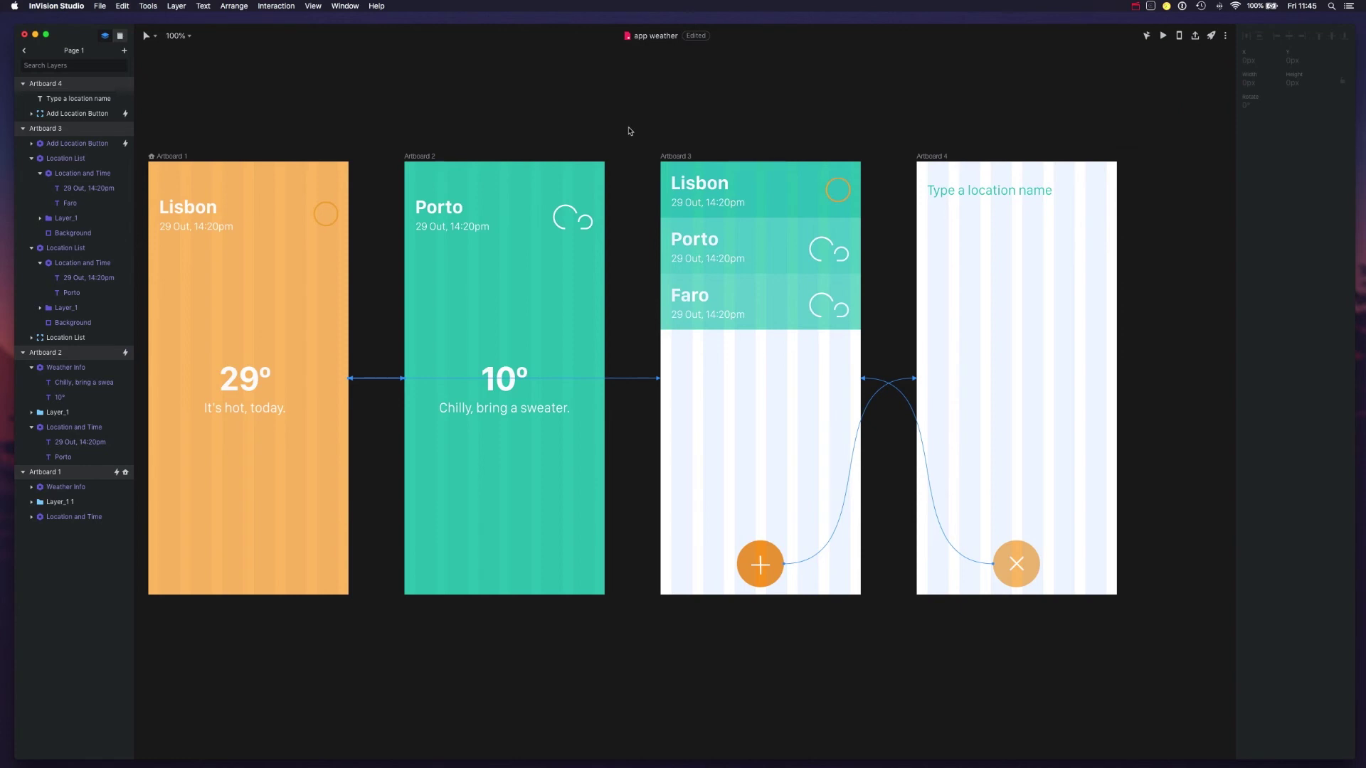